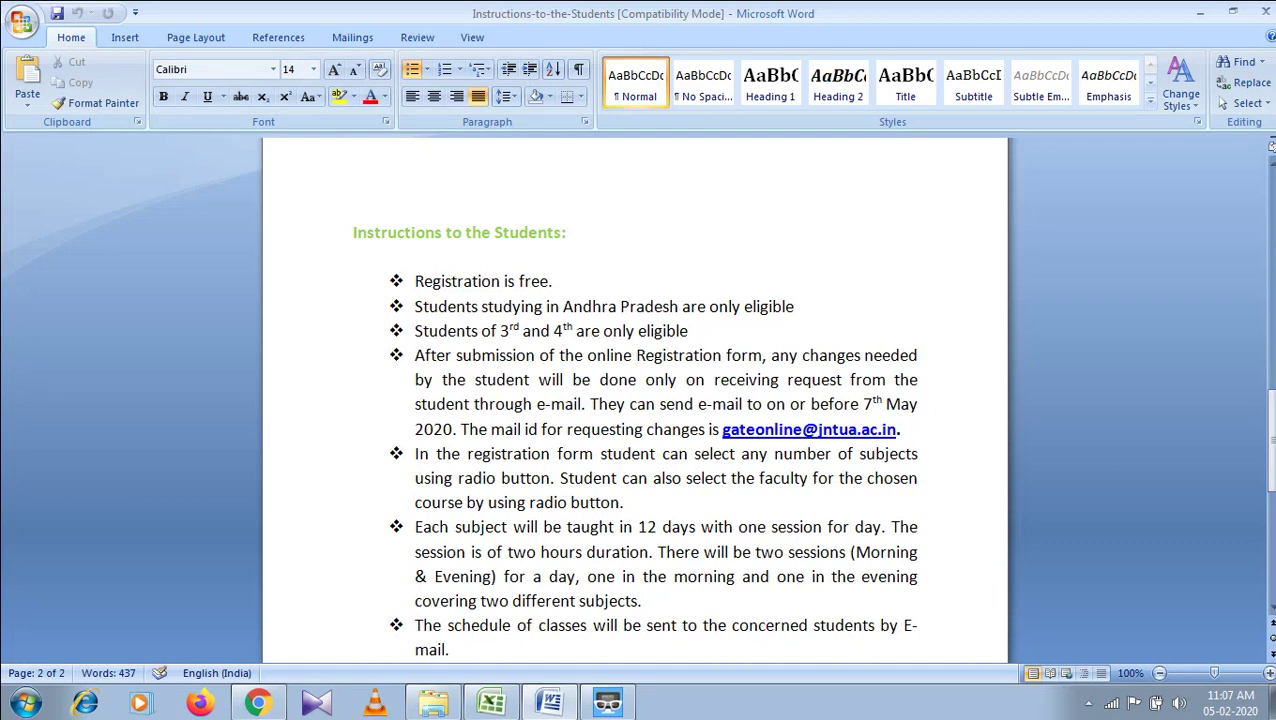
Read through the student instructions down to the co-ordinators' contact details
{"action": "key", "text": "Down"}
{"action": "key", "text": "Down"}
{"action": "key", "text": "Down"}
{"action": "key", "text": "Down"}
{"action": "key", "text": "Down"}
{"action": "key", "text": "Down"}
{"action": "key", "text": "Down"}
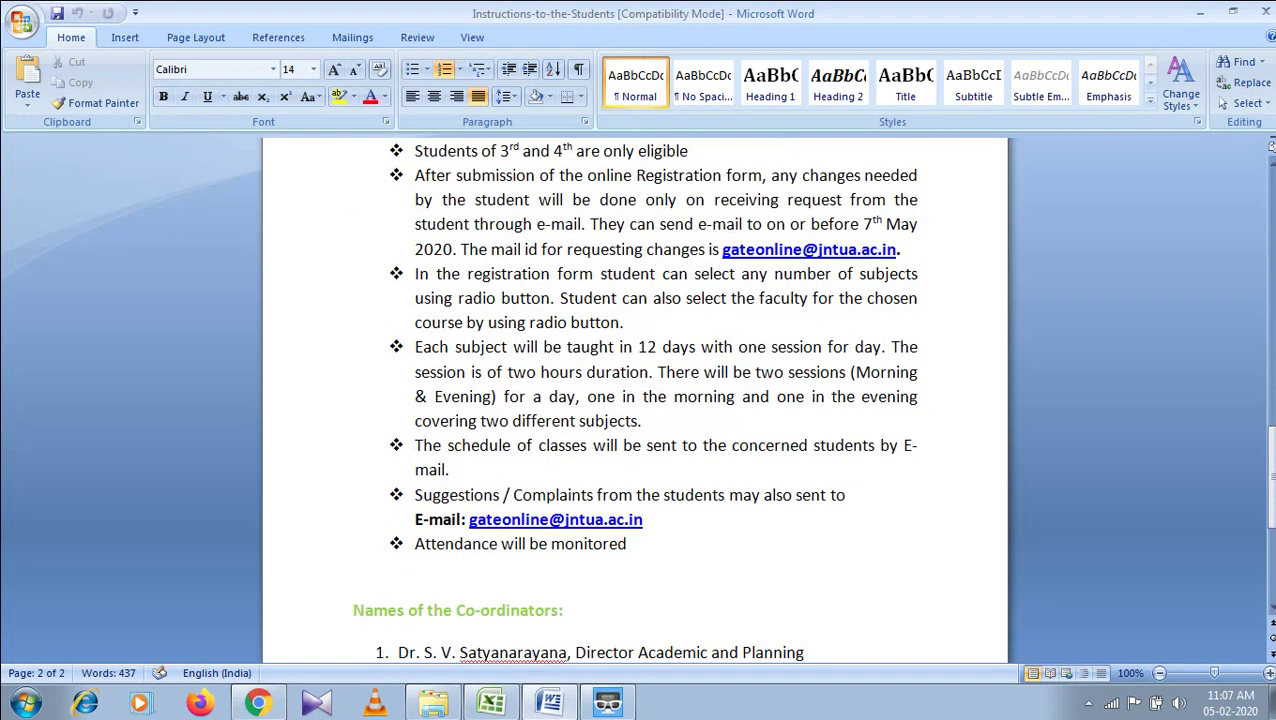
{"action": "key", "text": "Down"}
{"action": "key", "text": "Down"}
{"action": "key", "text": "Down"}
{"action": "key", "text": "Down"}
{"action": "key", "text": "Down"}
{"action": "key", "text": "Down"}
{"action": "key", "text": "Down"}
{"action": "key", "text": "Down"}
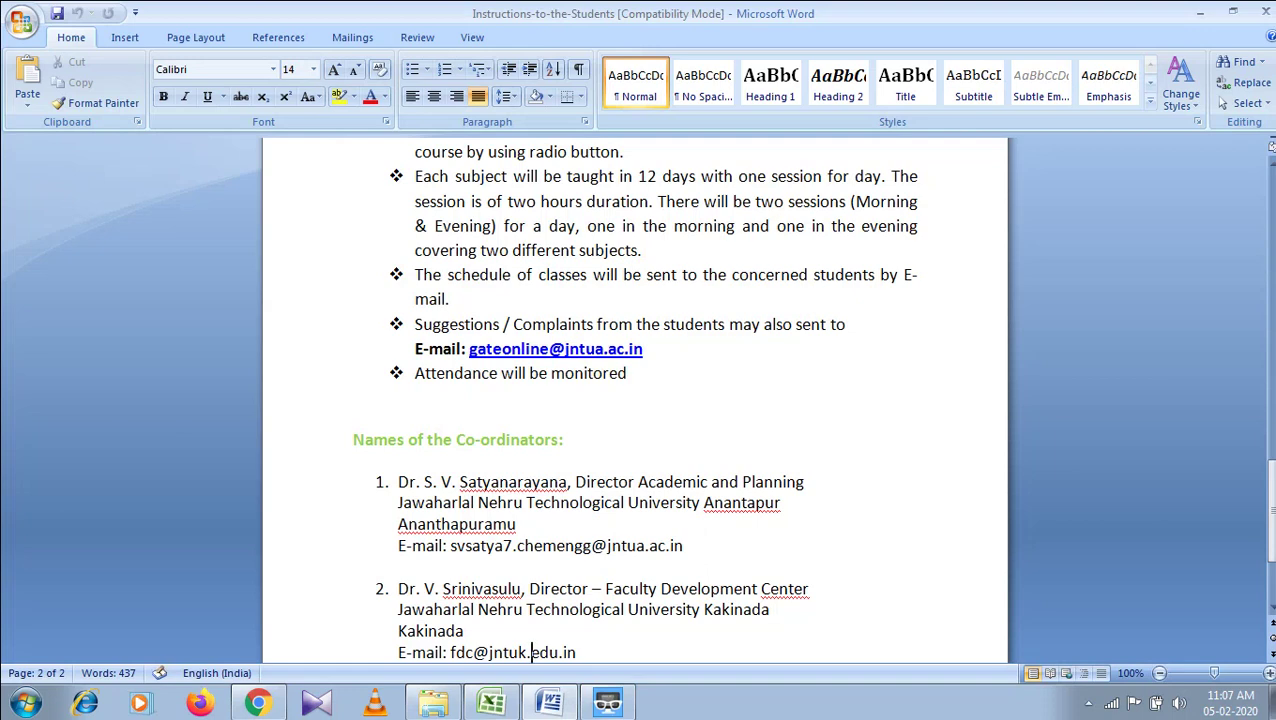
Open the list-of-subjects-and-faculty-details workbook and look through the CE, EEE, ME, ECE and CSE & IT sheets
{"action": "left_click", "coordinate": [258, 703]}
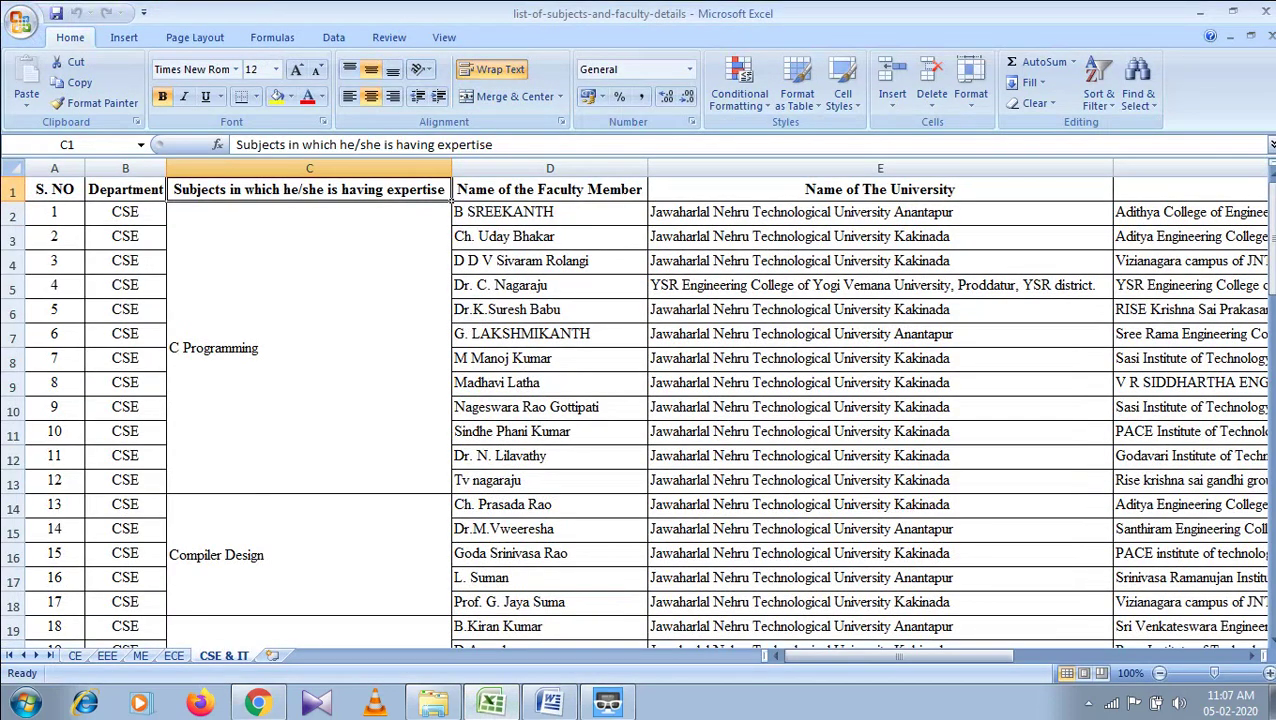
{"action": "left_click", "coordinate": [75, 655]}
{"action": "left_click", "coordinate": [107, 655]}
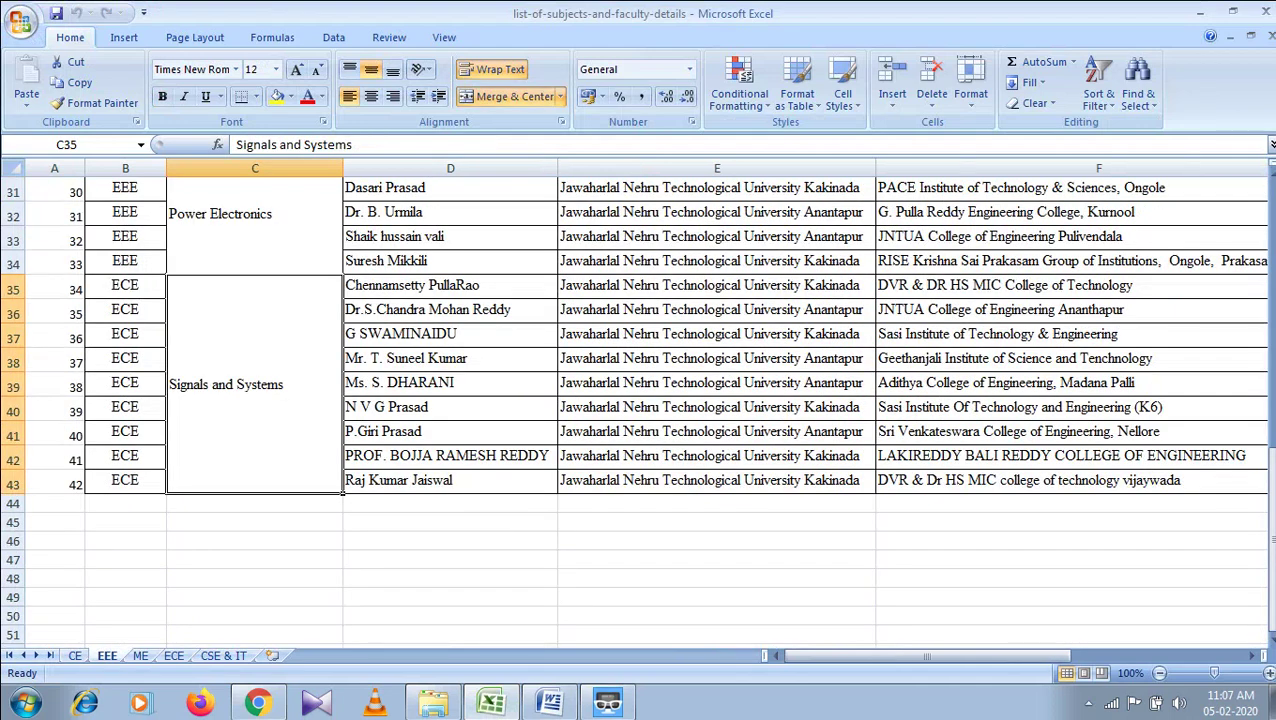
{"action": "left_click", "coordinate": [140, 655]}
{"action": "left_click", "coordinate": [174, 655]}
{"action": "key", "text": "ctrl+Page_Down"}
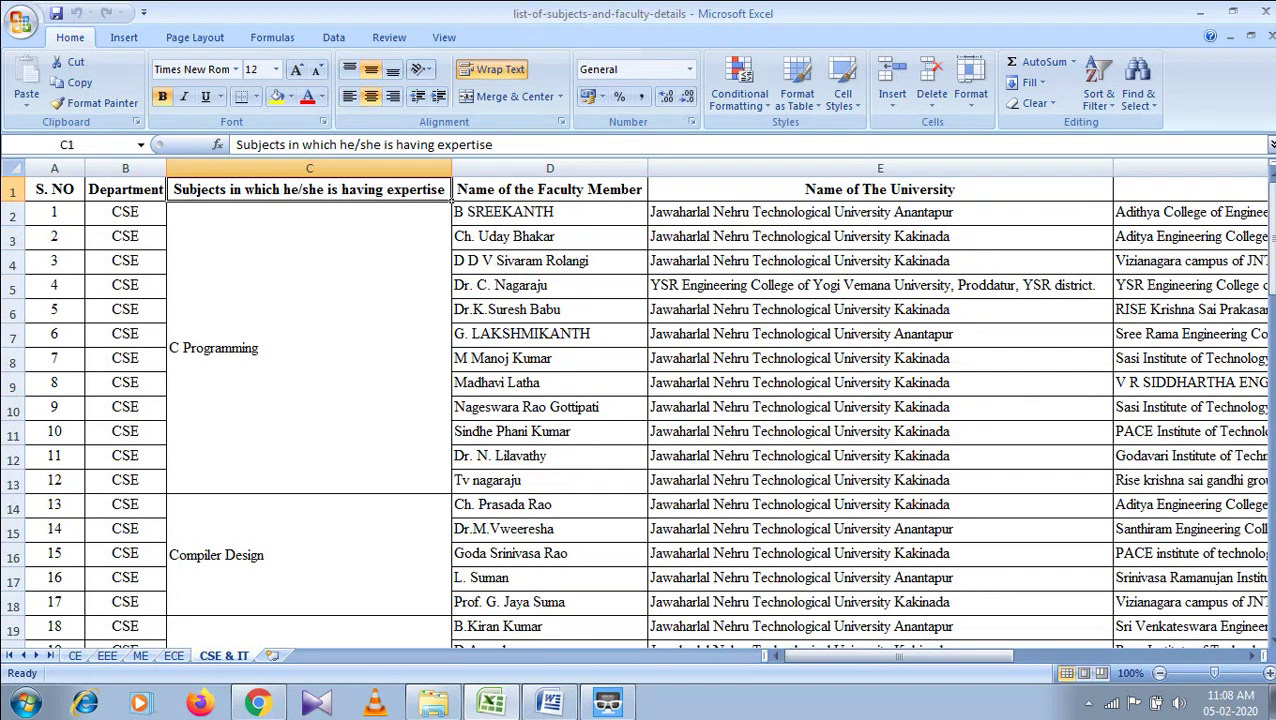
{"action": "left_click_drag", "start_coordinate": [850, 655], "coordinate": [913, 655]}
{"action": "left_click_drag", "start_coordinate": [1269, 240], "coordinate": [1269, 407]}
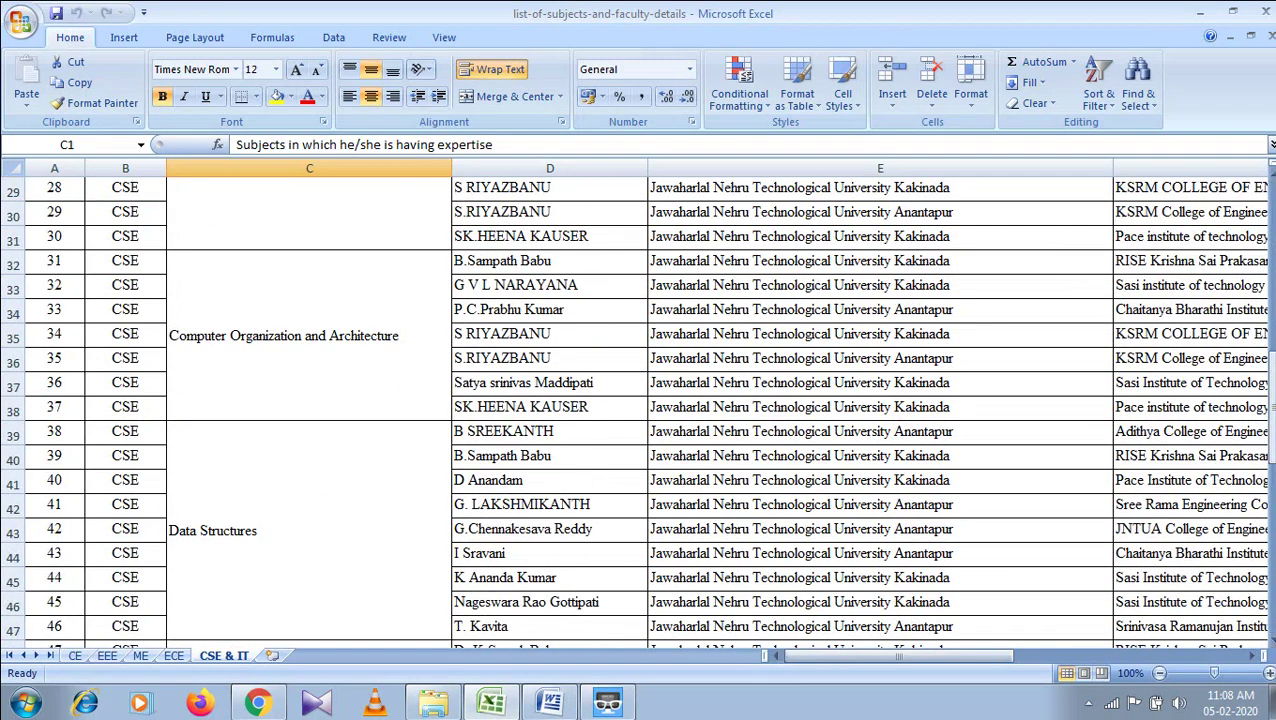
Switch to Chrome and enter the student's roll number in the open GATE Student Registration form
{"action": "left_click", "coordinate": [258, 703]}
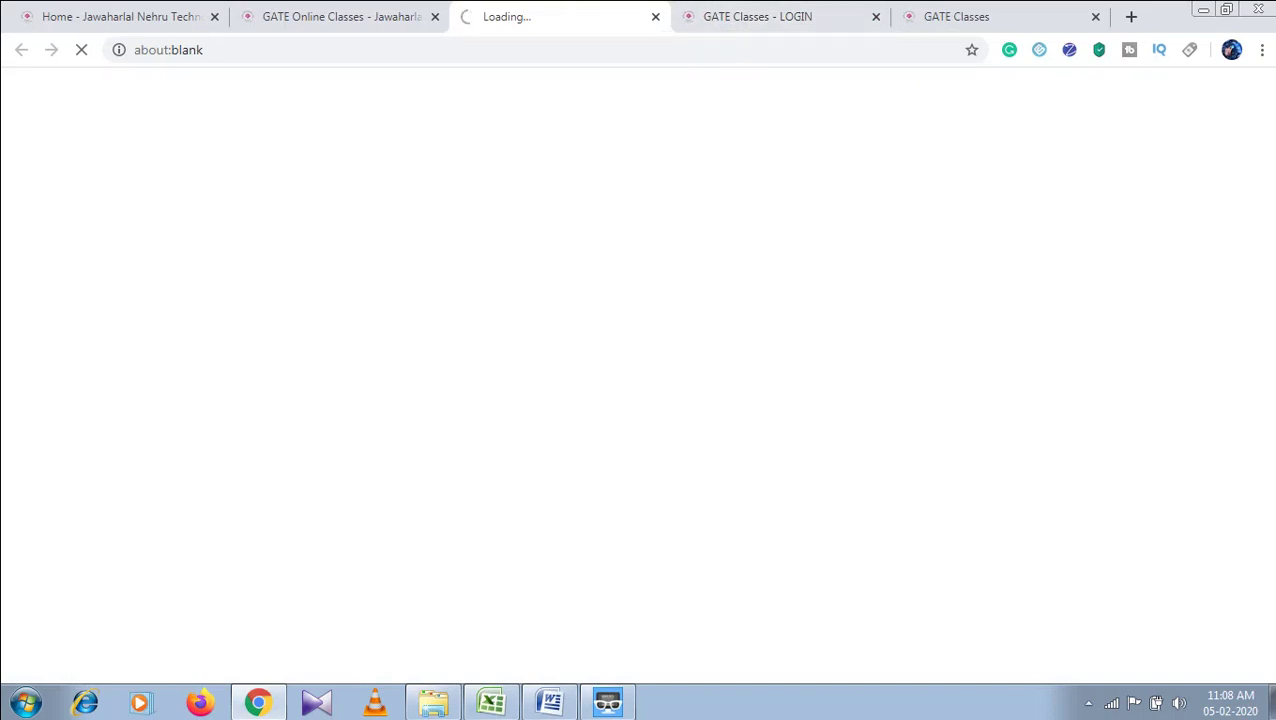
{"action": "left_click", "coordinate": [757, 16]}
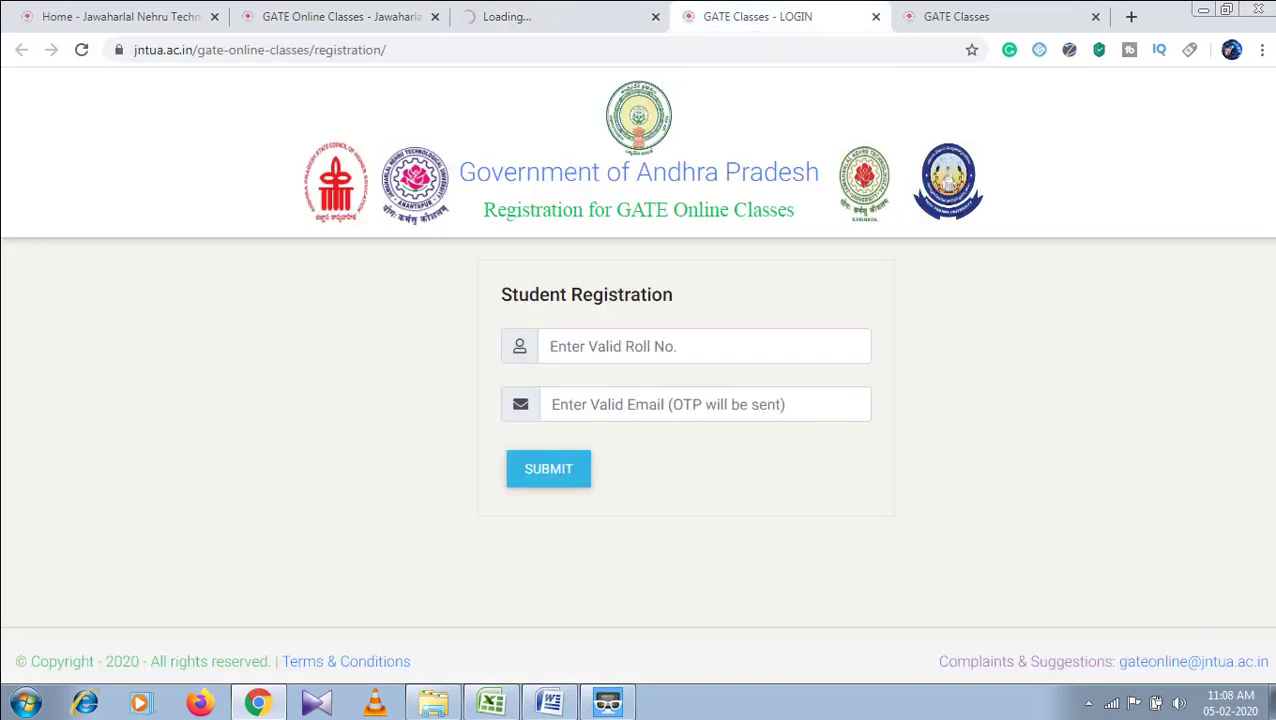
{"action": "left_click", "coordinate": [703, 346]}
{"action": "left_click", "coordinate": [703, 346]}
{"action": "type", "text": "1"}
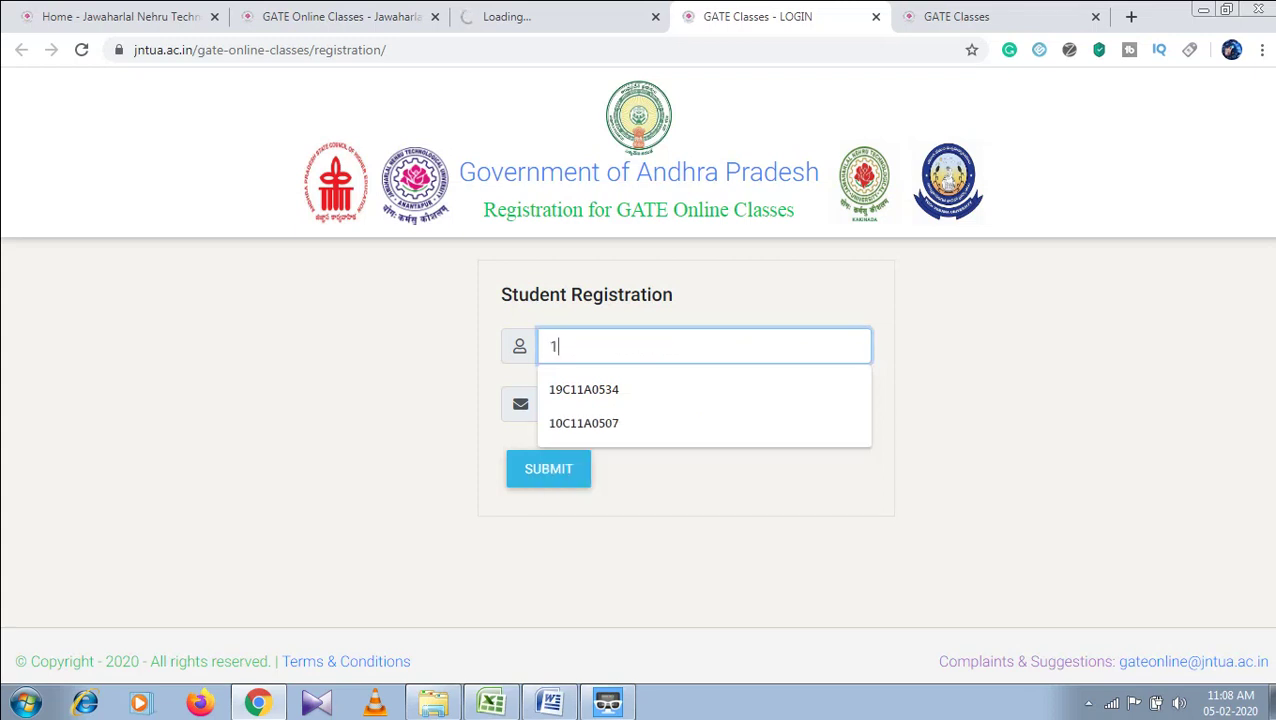
{"action": "type", "text": "0"}
{"action": "key", "text": "Down"}
{"action": "key", "text": "Return"}
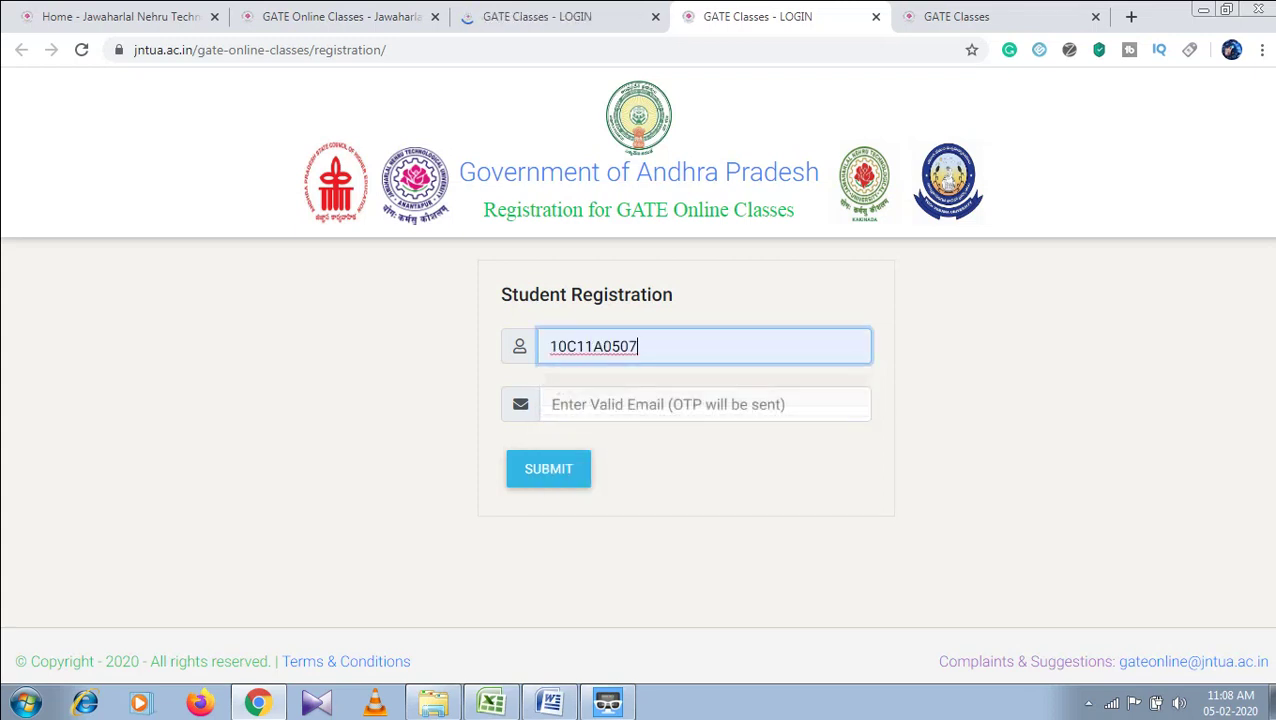
Open the student instructions document linked on the other registration page, and close the document and that duplicate page
{"action": "left_click", "coordinate": [590, 16]}
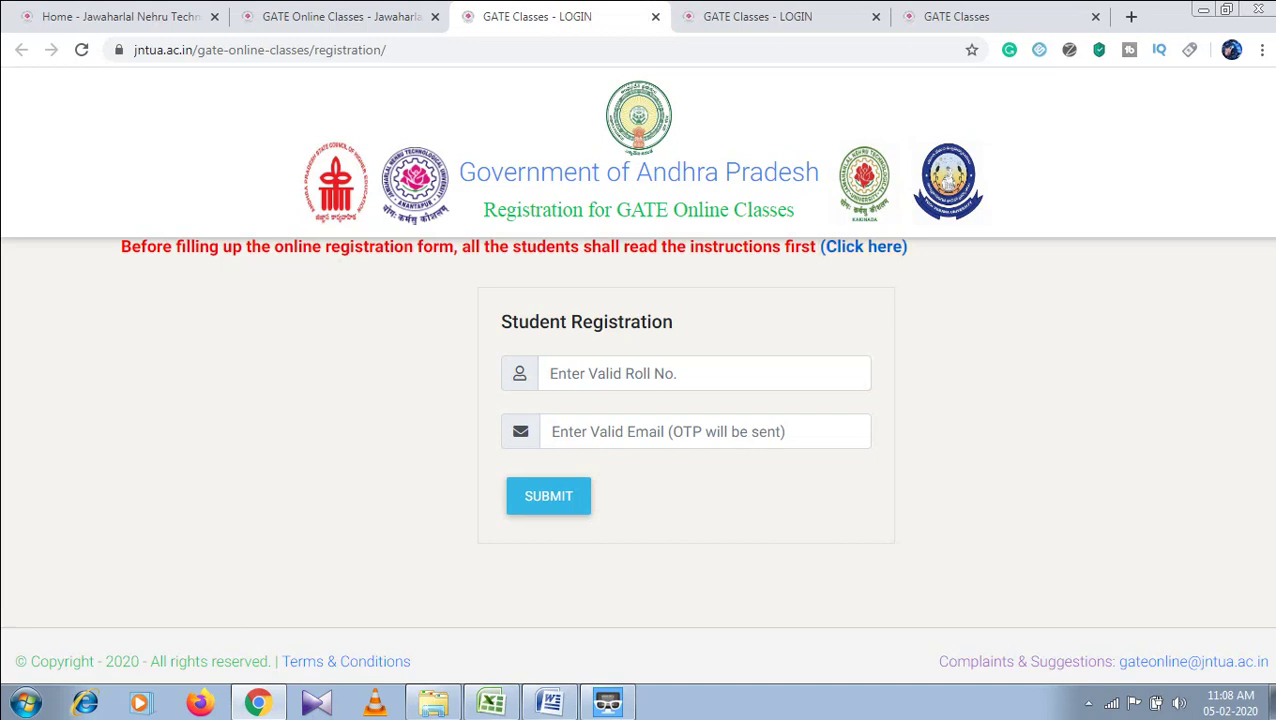
{"action": "left_click", "coordinate": [875, 246]}
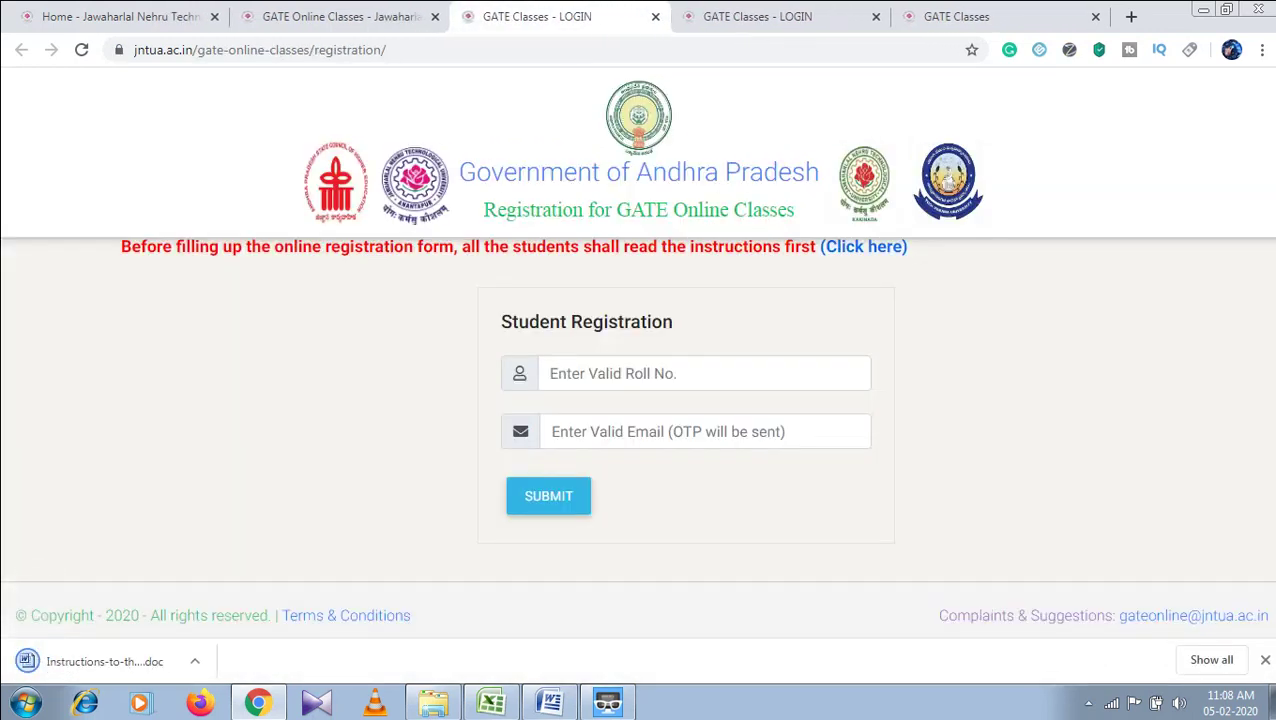
{"action": "left_click", "coordinate": [104, 661]}
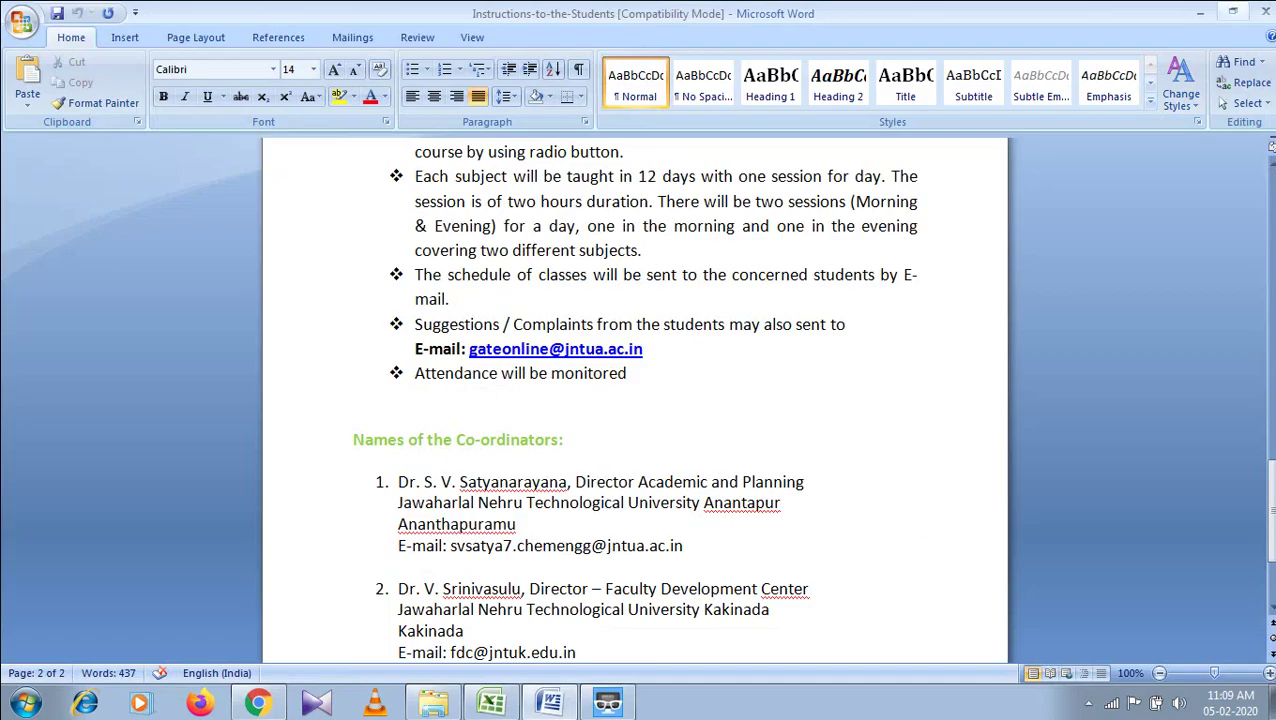
{"action": "left_click", "coordinate": [1264, 12]}
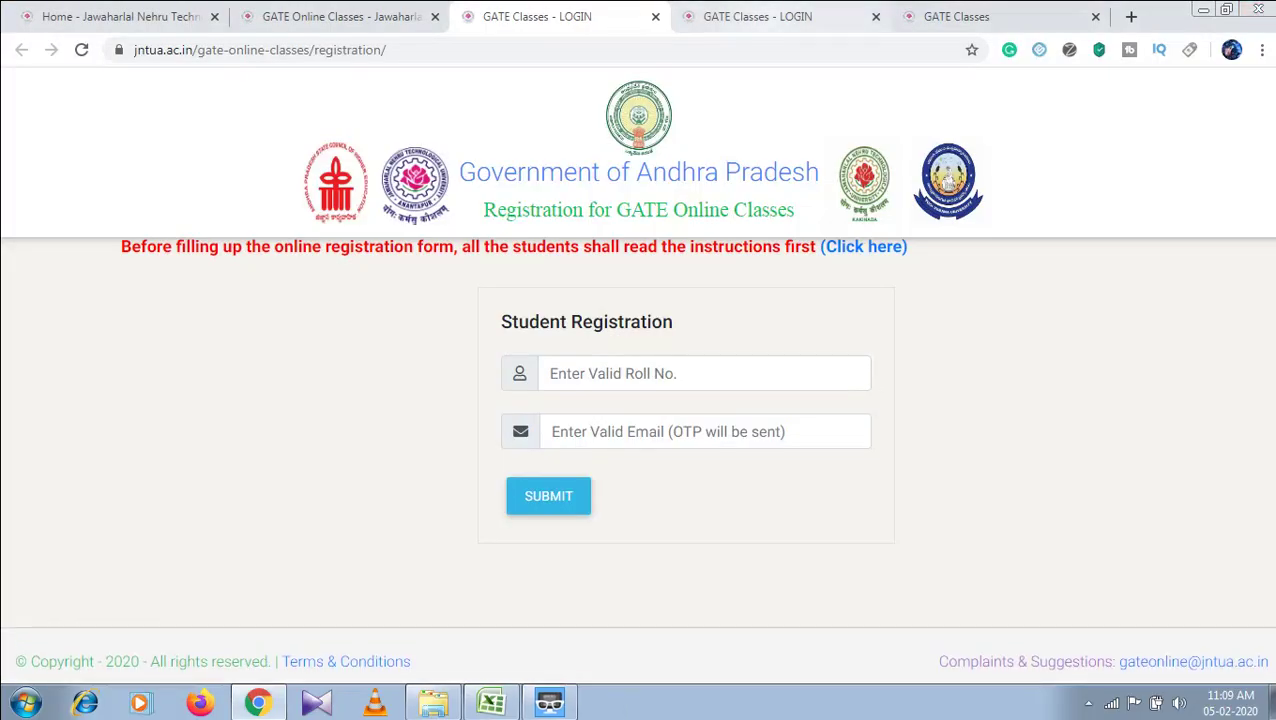
{"action": "left_click", "coordinate": [655, 16]}
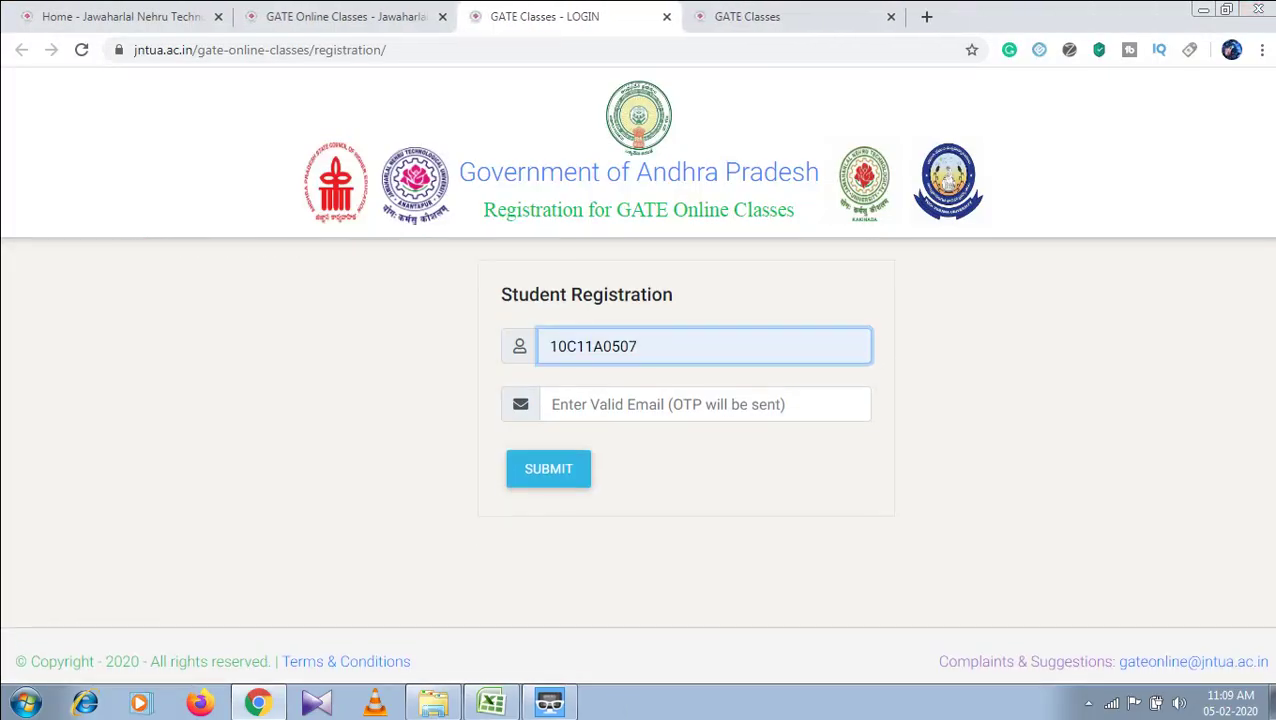
Fill in the student's e-mail address and try to submit the registration form
{"action": "left_click", "coordinate": [704, 404]}
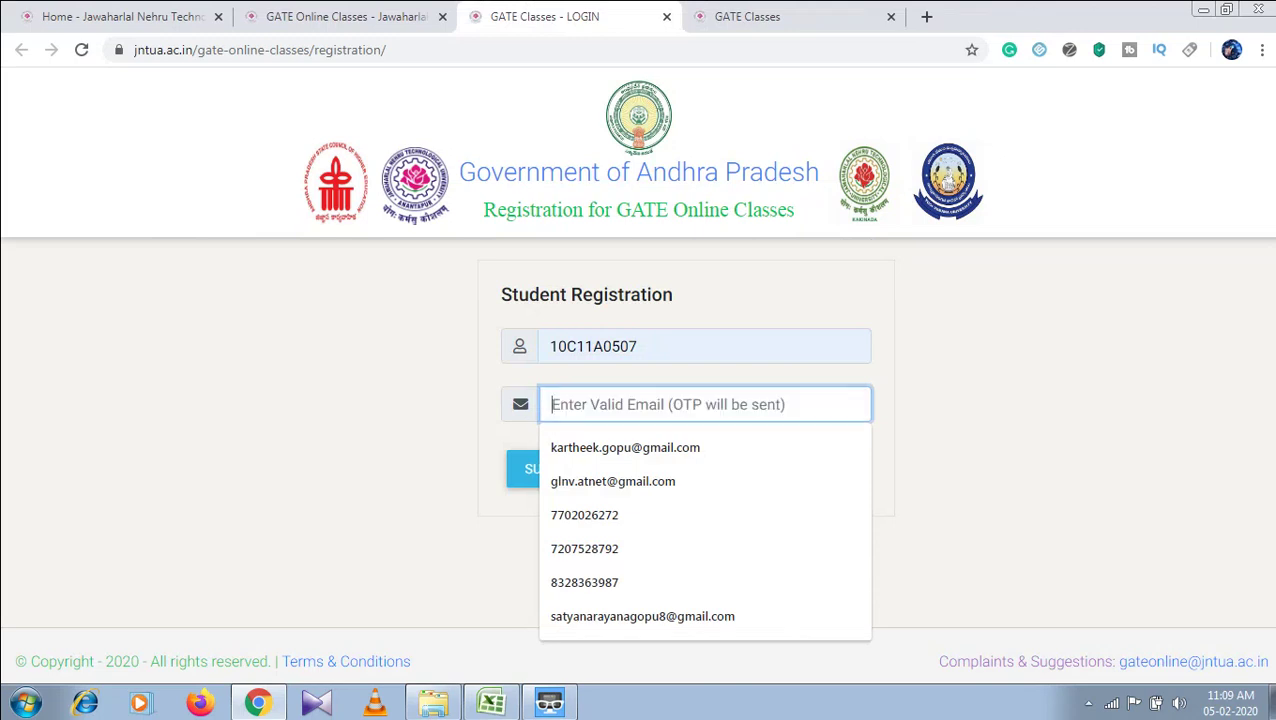
{"action": "left_click", "coordinate": [642, 616]}
{"action": "left_click", "coordinate": [548, 468]}
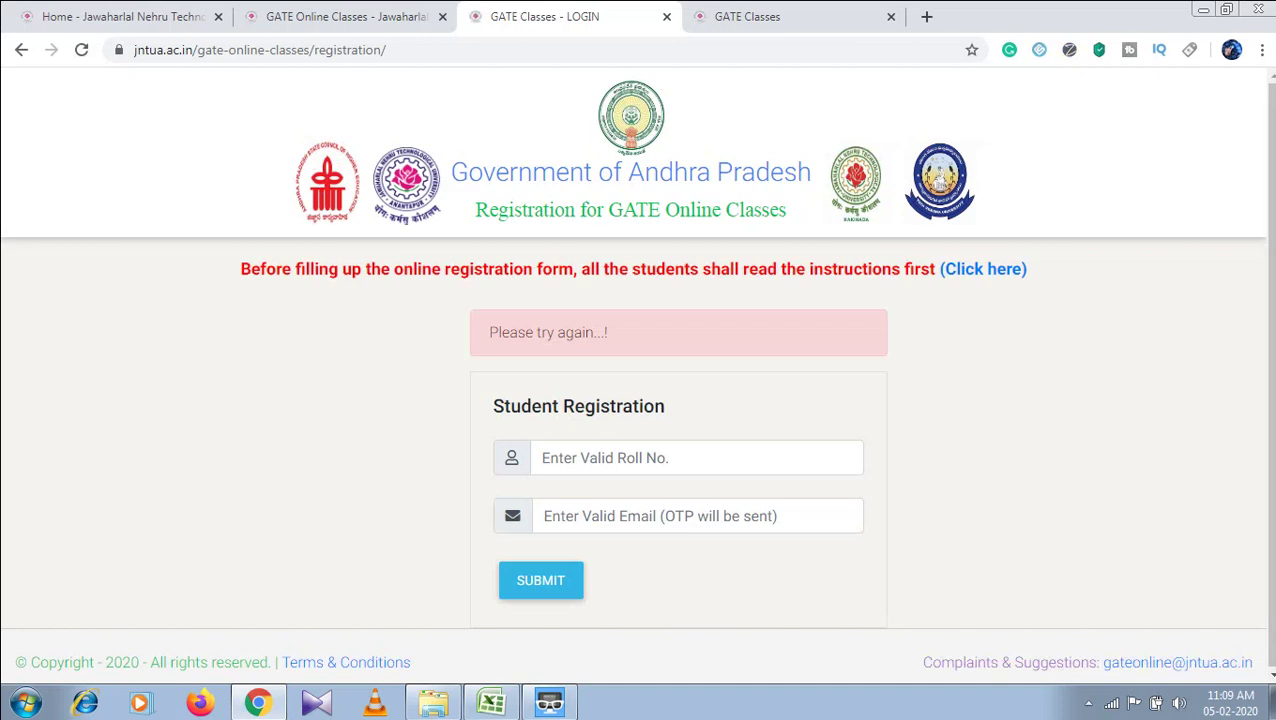
Enter a different student roll number and the e-mail address in the registration form and submit it again
{"action": "left_click", "coordinate": [697, 457]}
{"action": "left_click", "coordinate": [697, 501]}
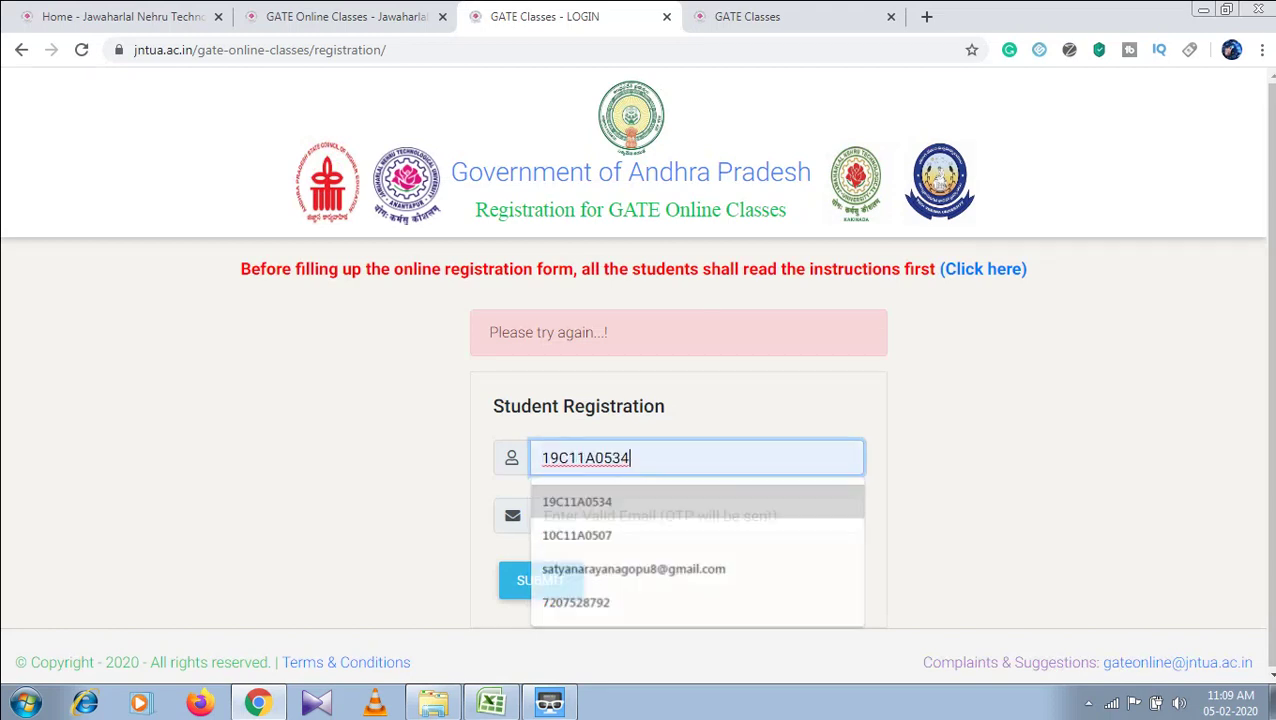
{"action": "key", "text": "BackSpace"}
{"action": "type", "text": "3"}
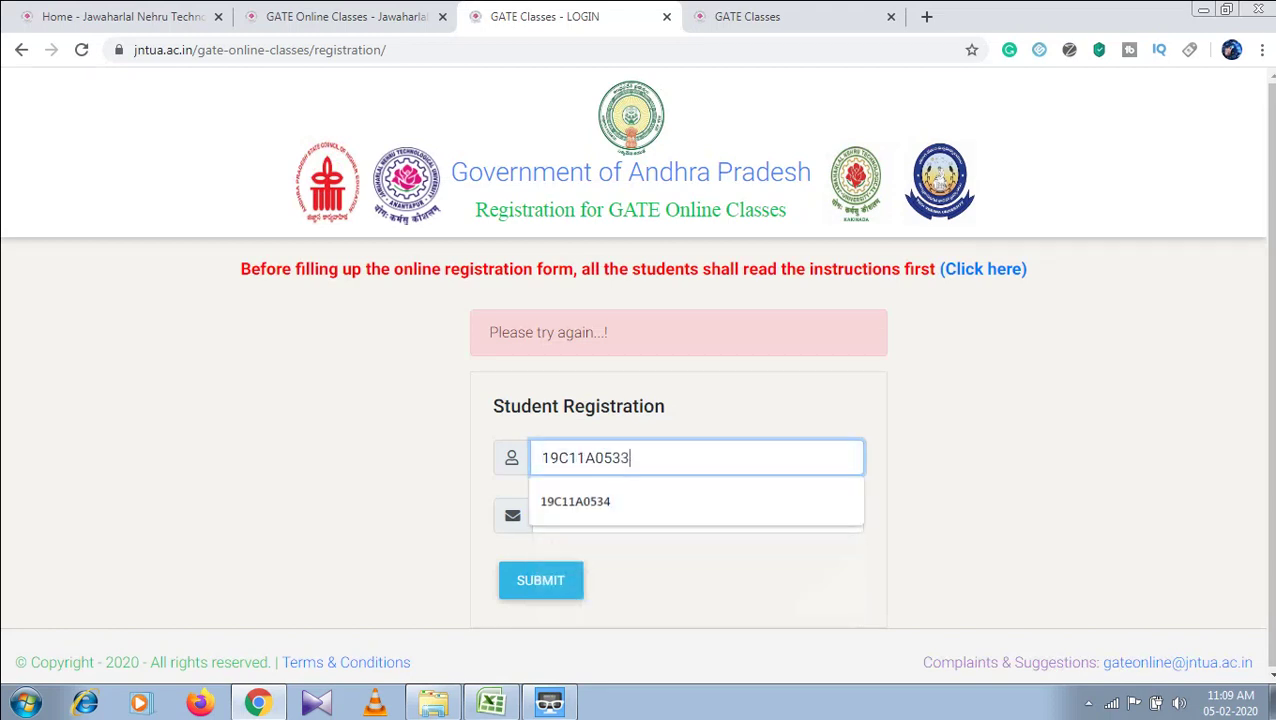
{"action": "left_click", "coordinate": [697, 515]}
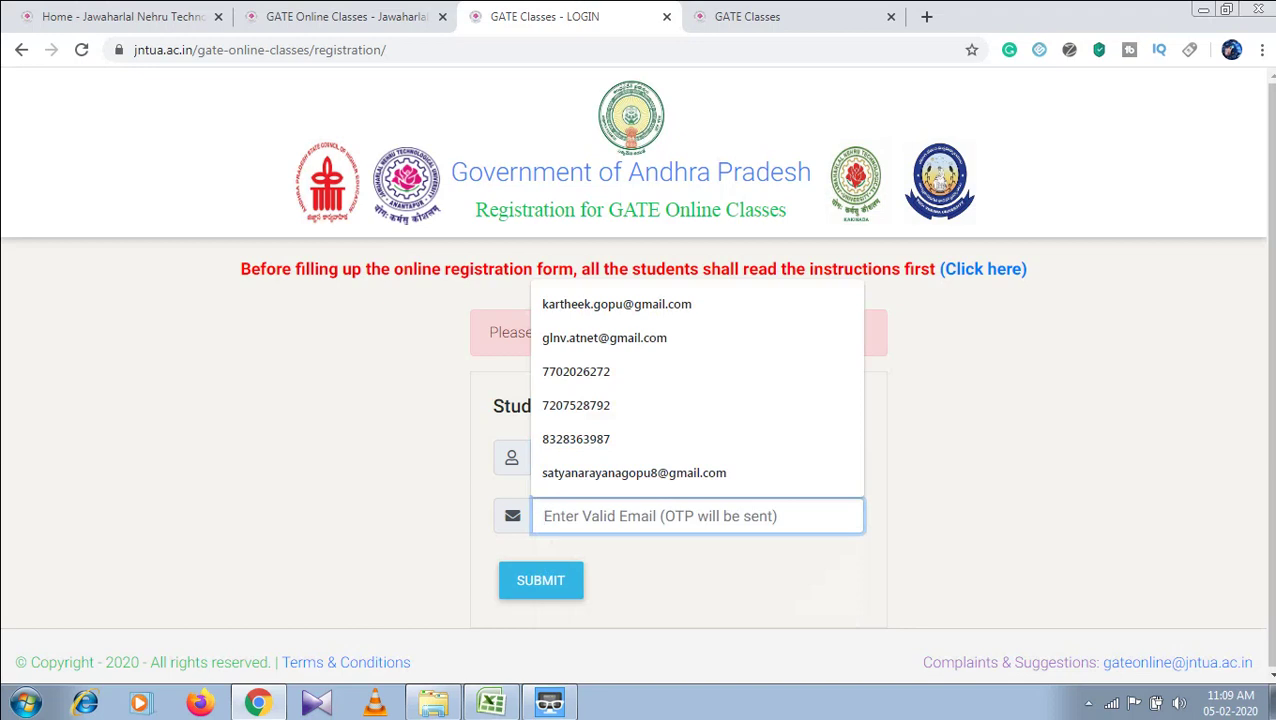
{"action": "left_click", "coordinate": [634, 472]}
{"action": "left_click", "coordinate": [540, 580]}
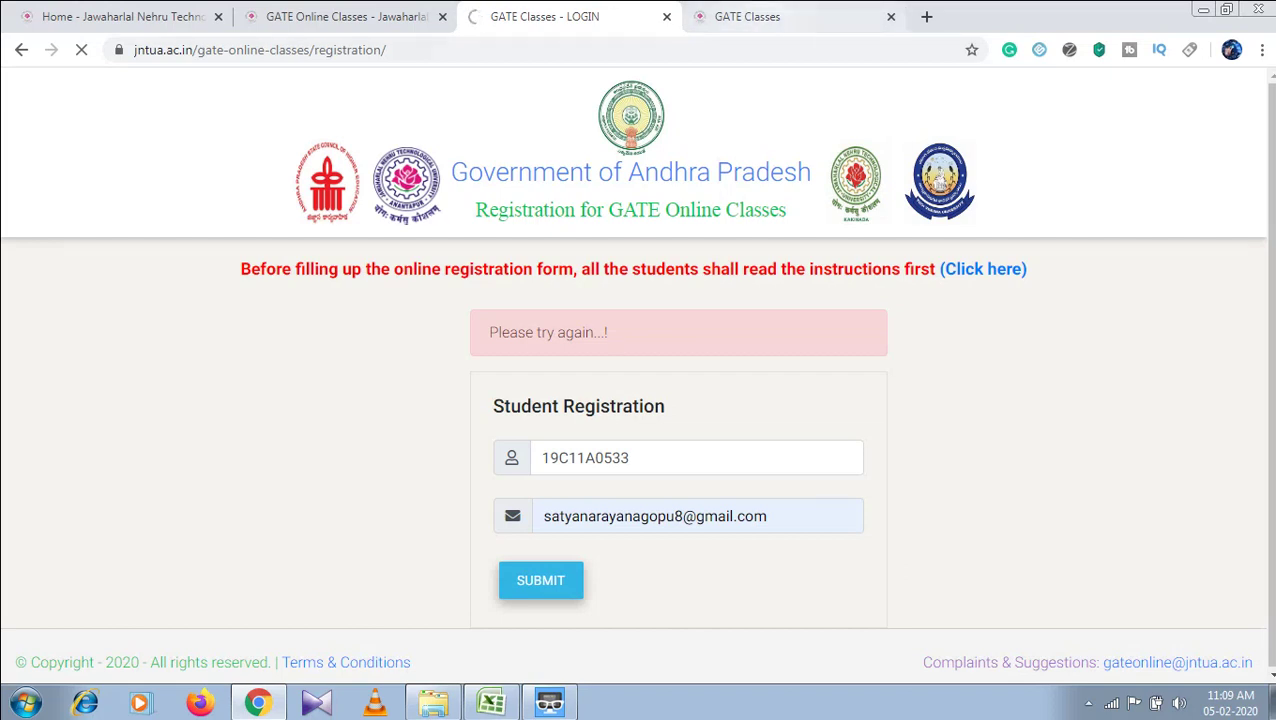
Review the Add Course page's course choices and its list of added subjects with their faculty, down to the submission note
{"action": "key", "text": "ctrl+Tab"}
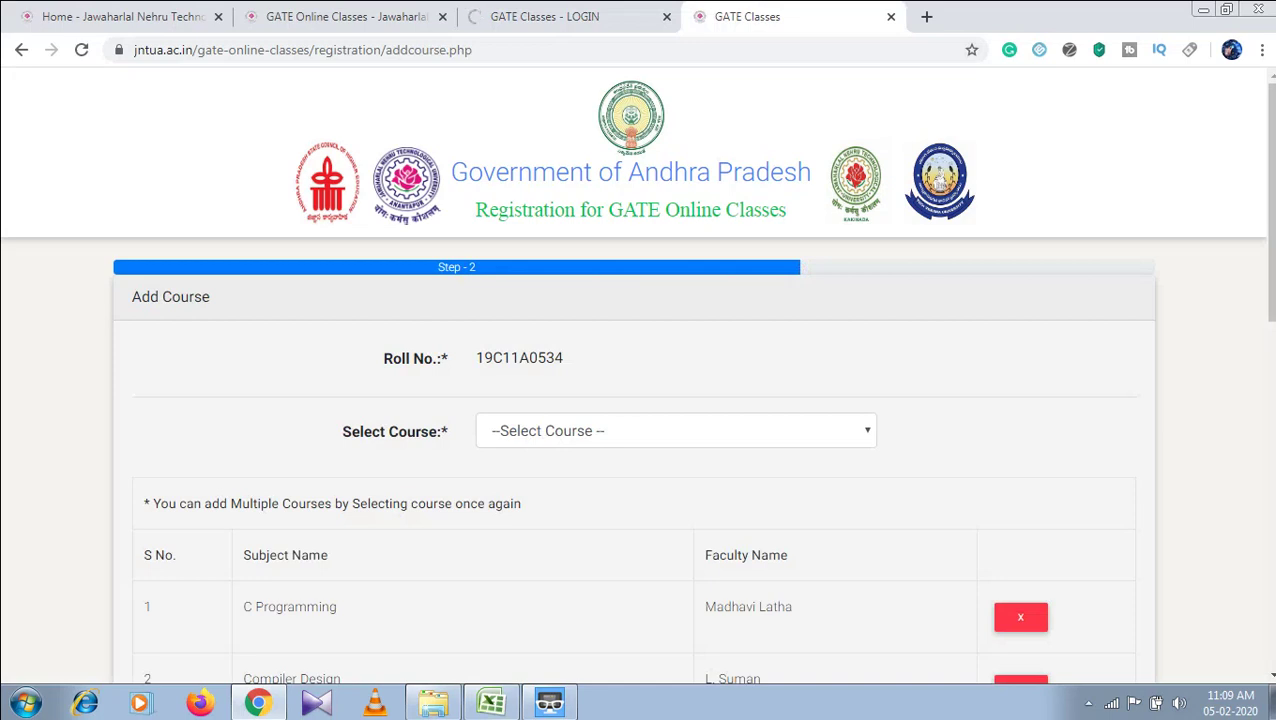
{"action": "scroll", "coordinate": [638, 400], "scroll_direction": "down", "scroll_amount": 2}
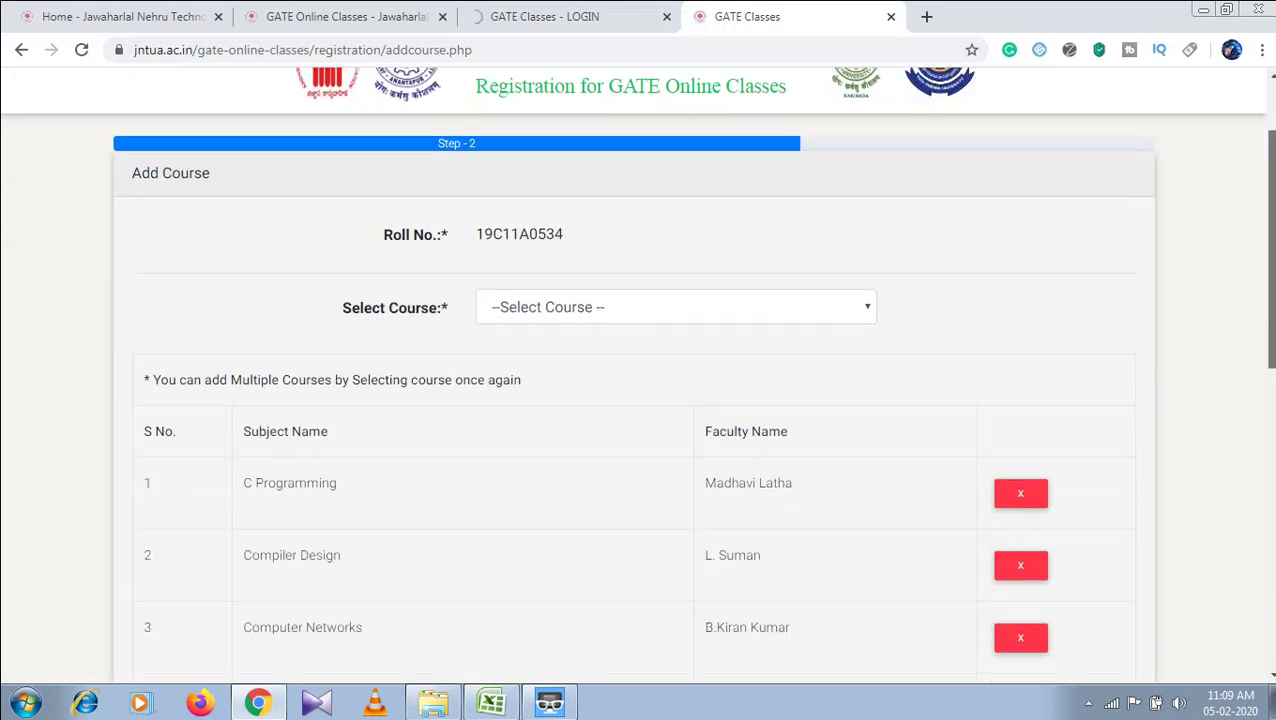
{"action": "scroll", "coordinate": [638, 400], "scroll_direction": "down", "scroll_amount": 1}
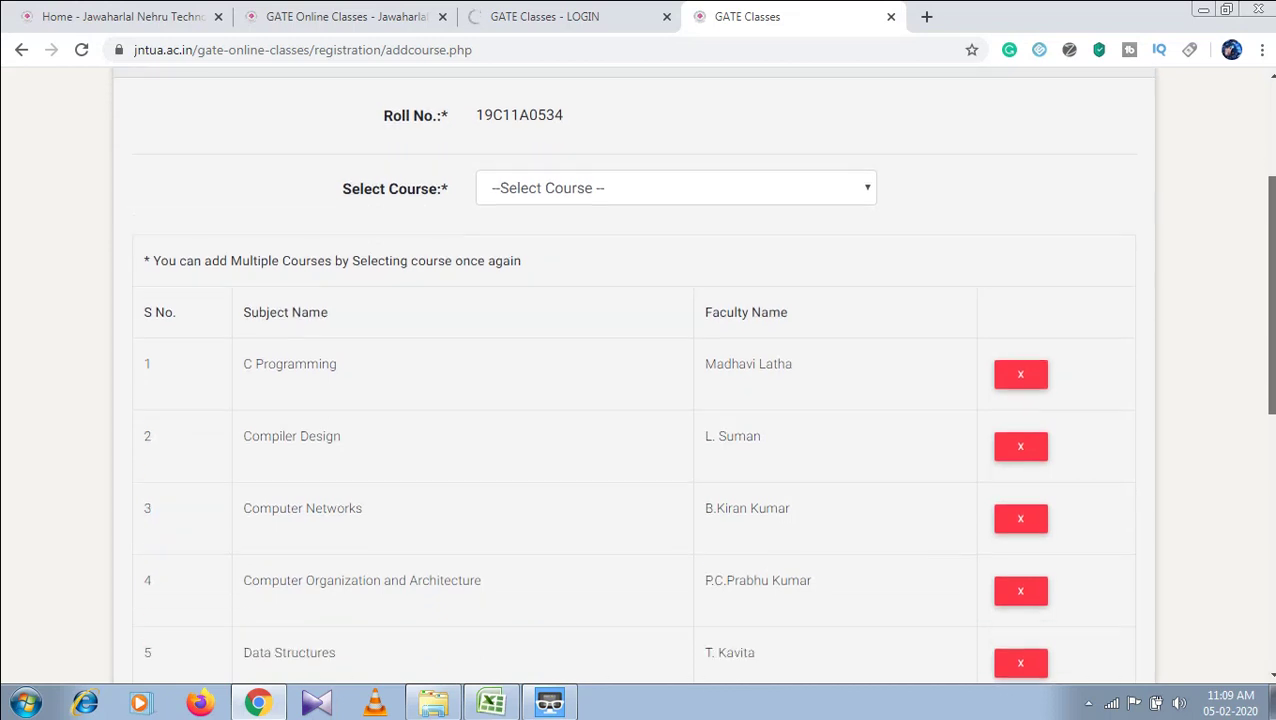
{"action": "scroll", "coordinate": [638, 400], "scroll_direction": "up", "scroll_amount": 1}
{"action": "key", "text": "ctrl+shift+Tab"}
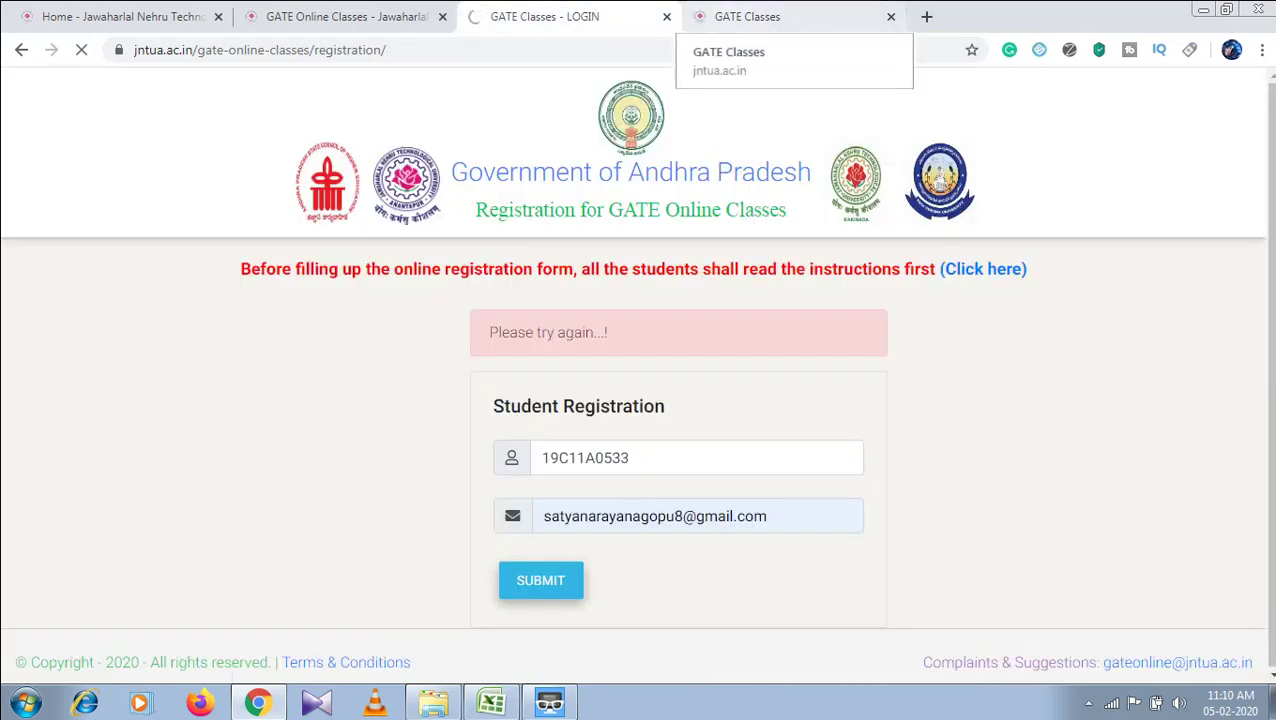
{"action": "key", "text": "ctrl+Tab"}
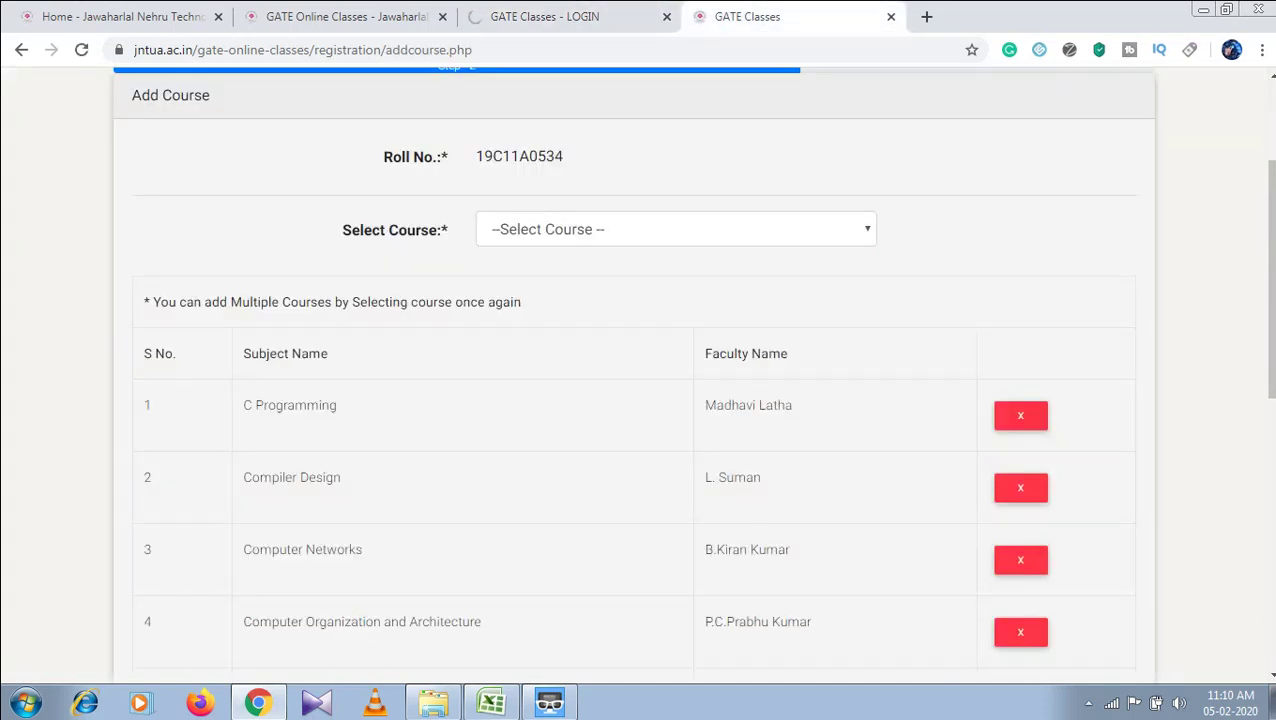
{"action": "left_click", "coordinate": [676, 229]}
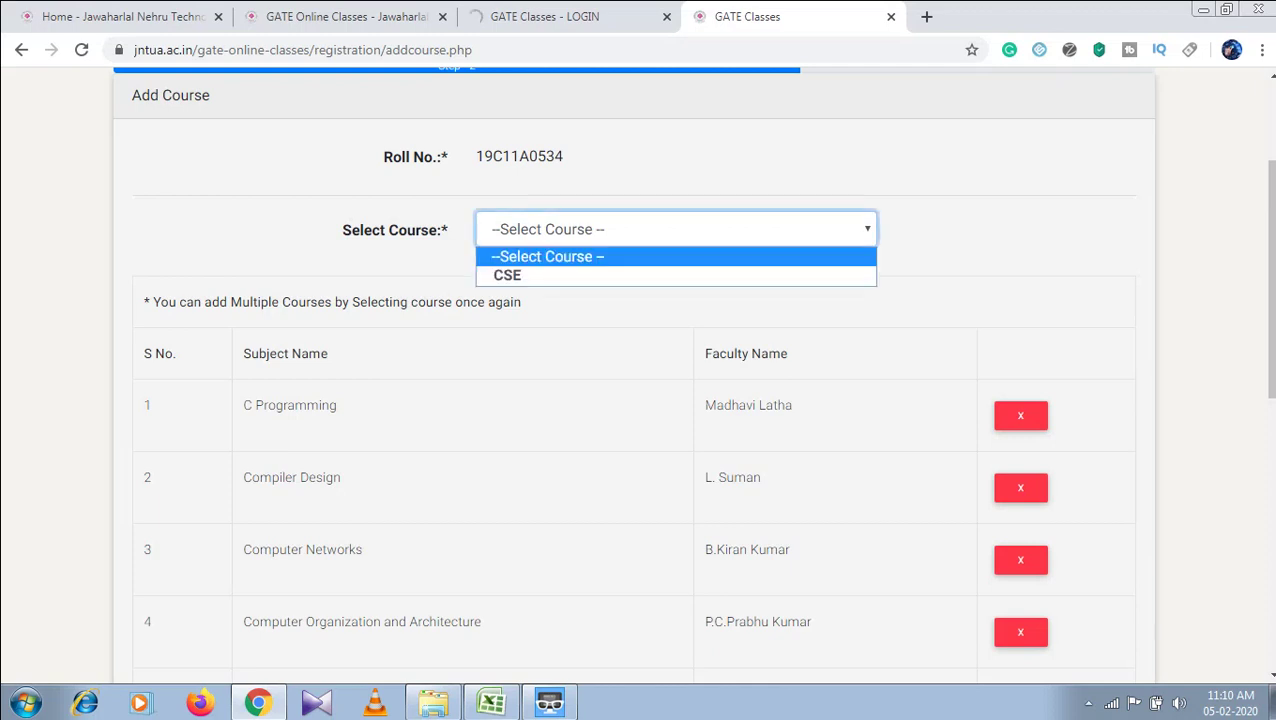
{"action": "left_click", "coordinate": [676, 229]}
{"action": "scroll", "coordinate": [640, 380], "scroll_direction": "down", "scroll_amount": 5}
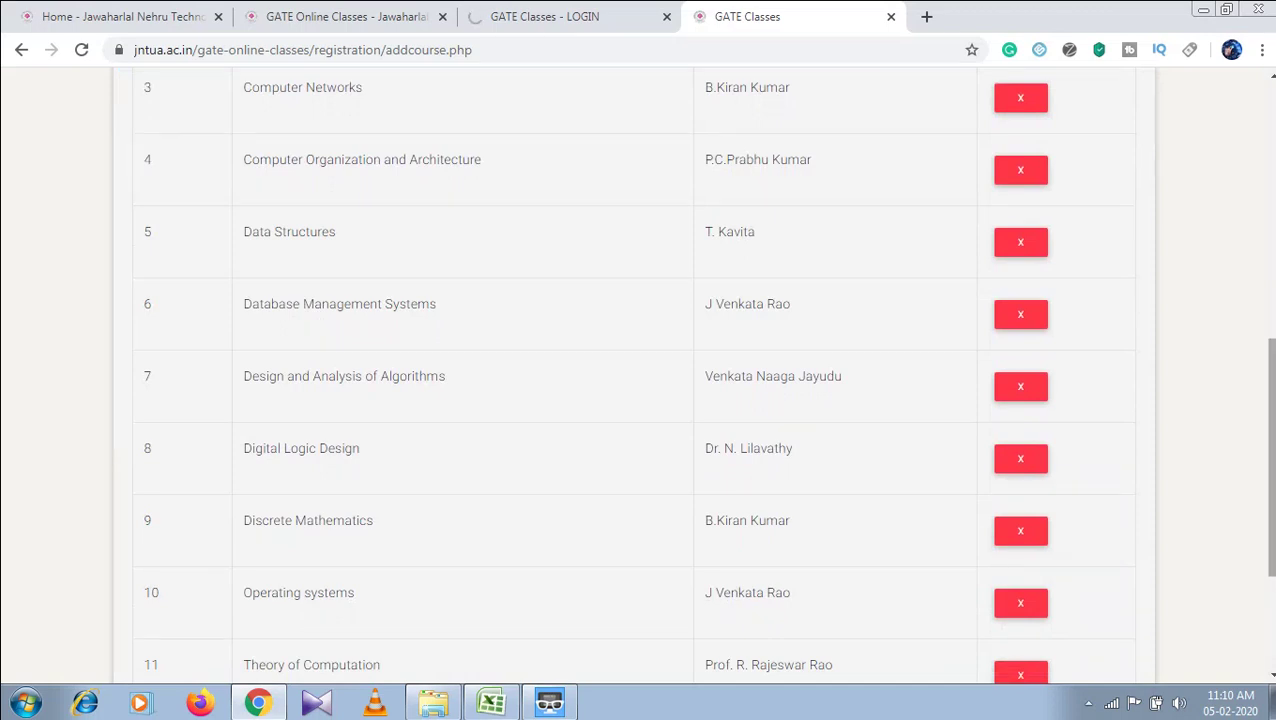
{"action": "left_click_drag", "start_coordinate": [1270, 457], "coordinate": [1270, 282]}
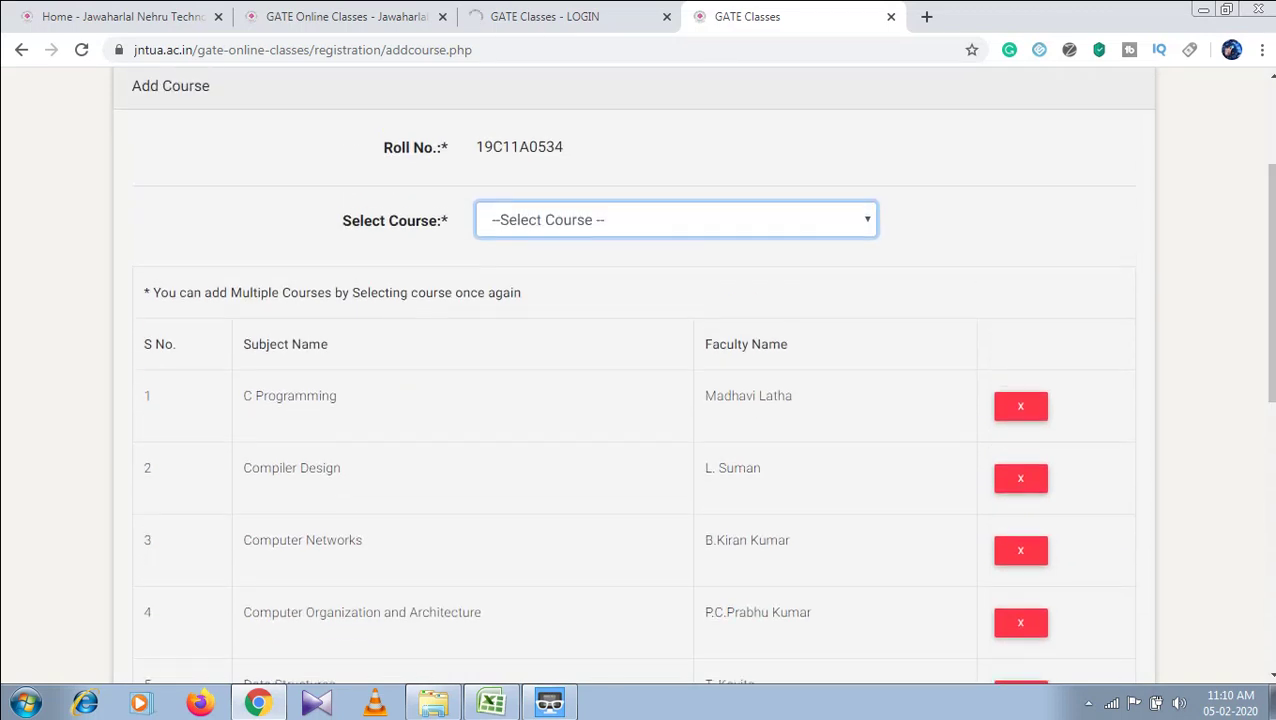
{"action": "left_click", "coordinate": [676, 219]}
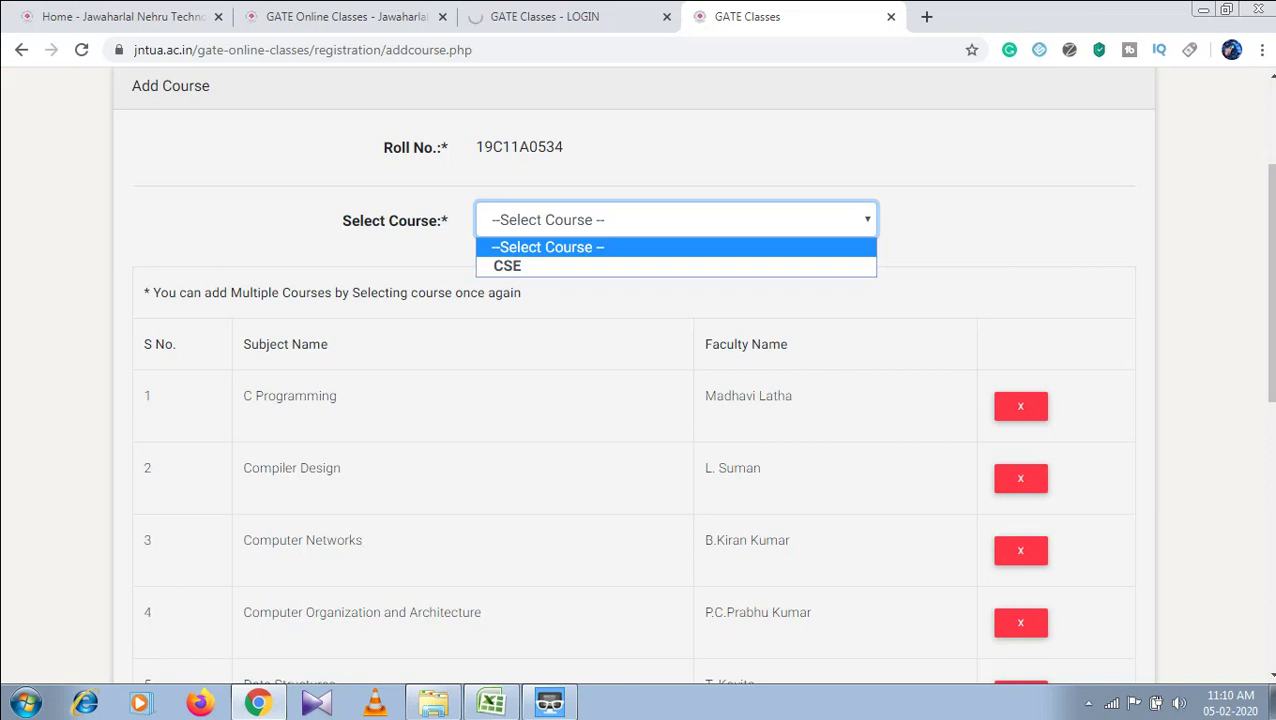
{"action": "scroll", "coordinate": [638, 400], "scroll_direction": "down", "scroll_amount": 2}
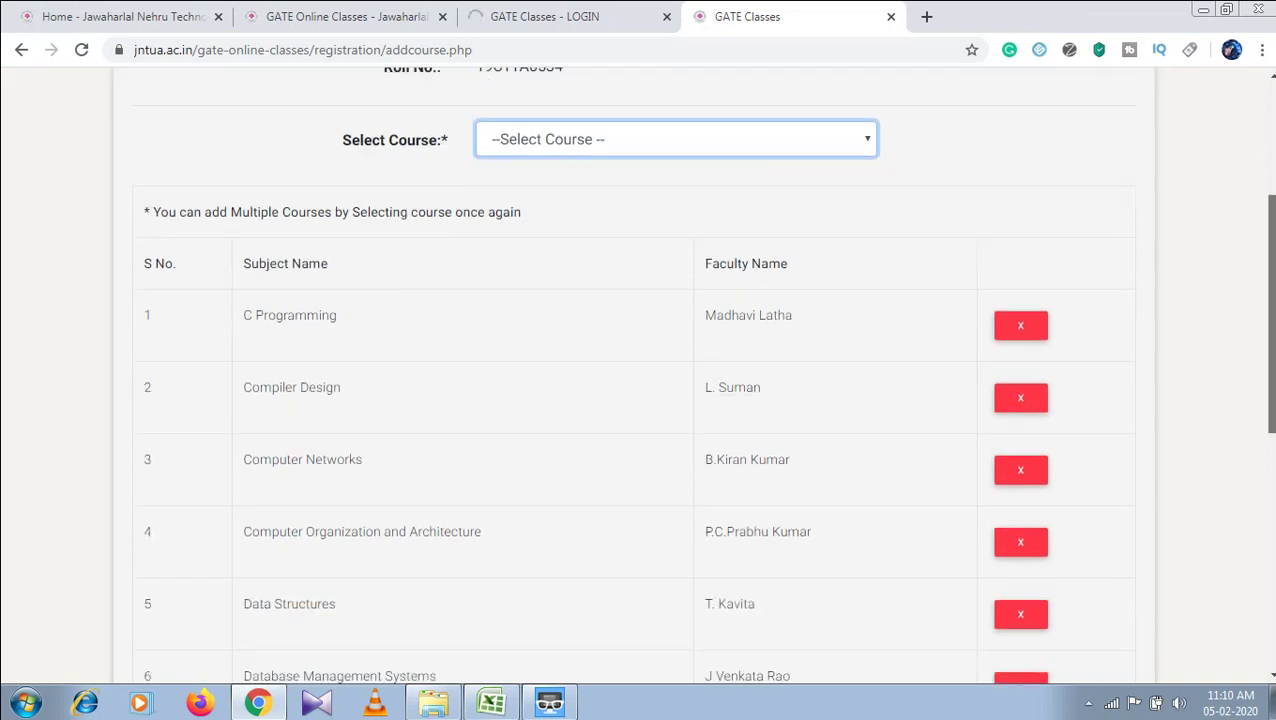
{"action": "scroll", "coordinate": [638, 380], "scroll_direction": "down", "scroll_amount": 5}
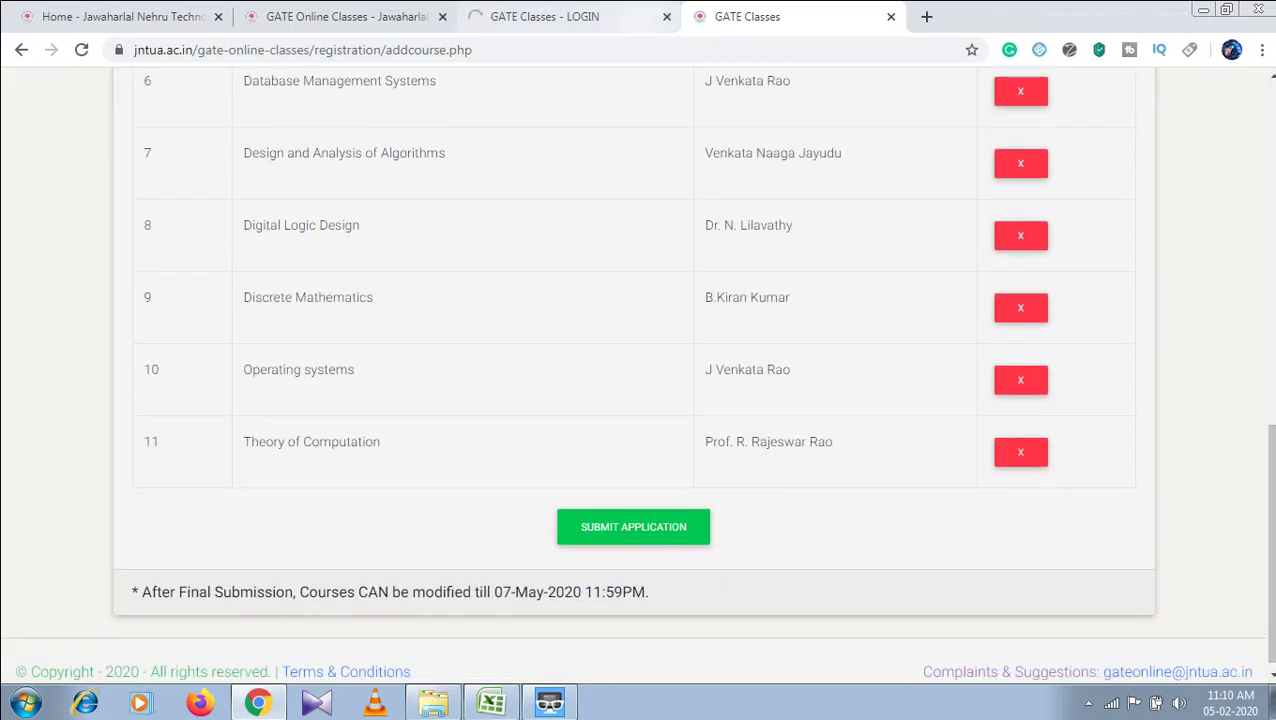
Close the registration login page that is still loading and submit the course application
{"action": "left_click", "coordinate": [666, 16]}
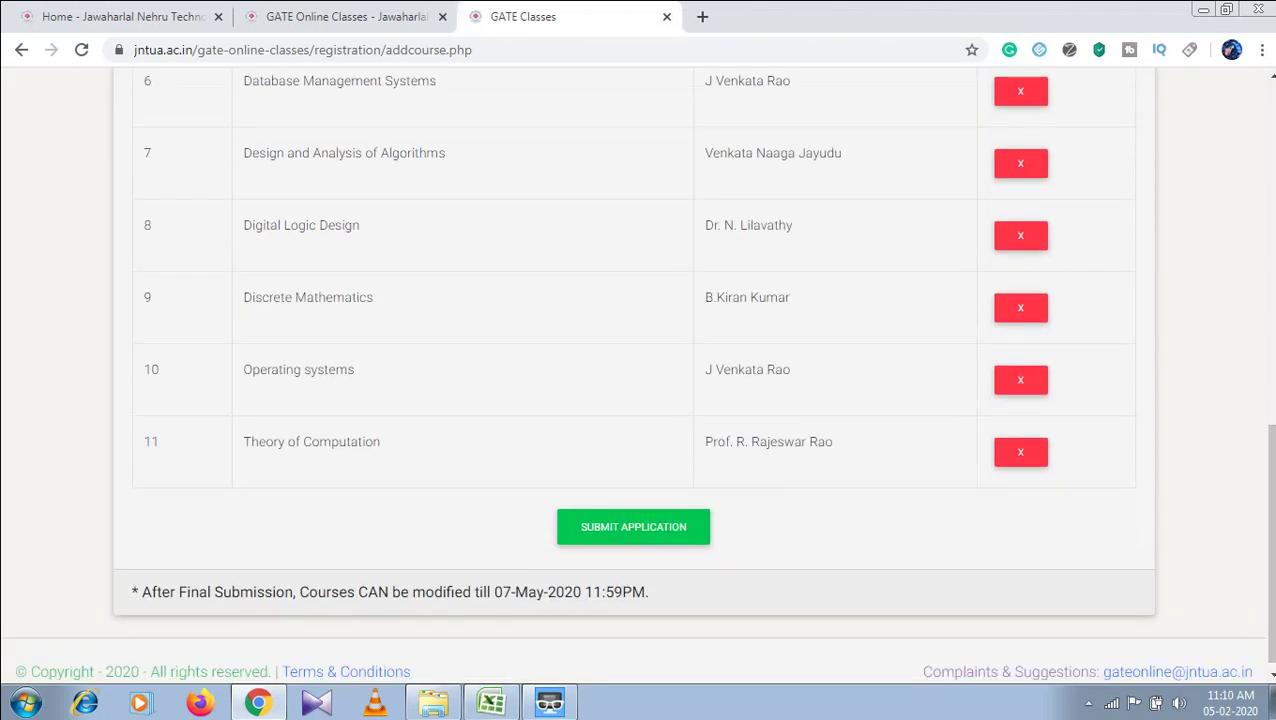
{"action": "left_click", "coordinate": [633, 526]}
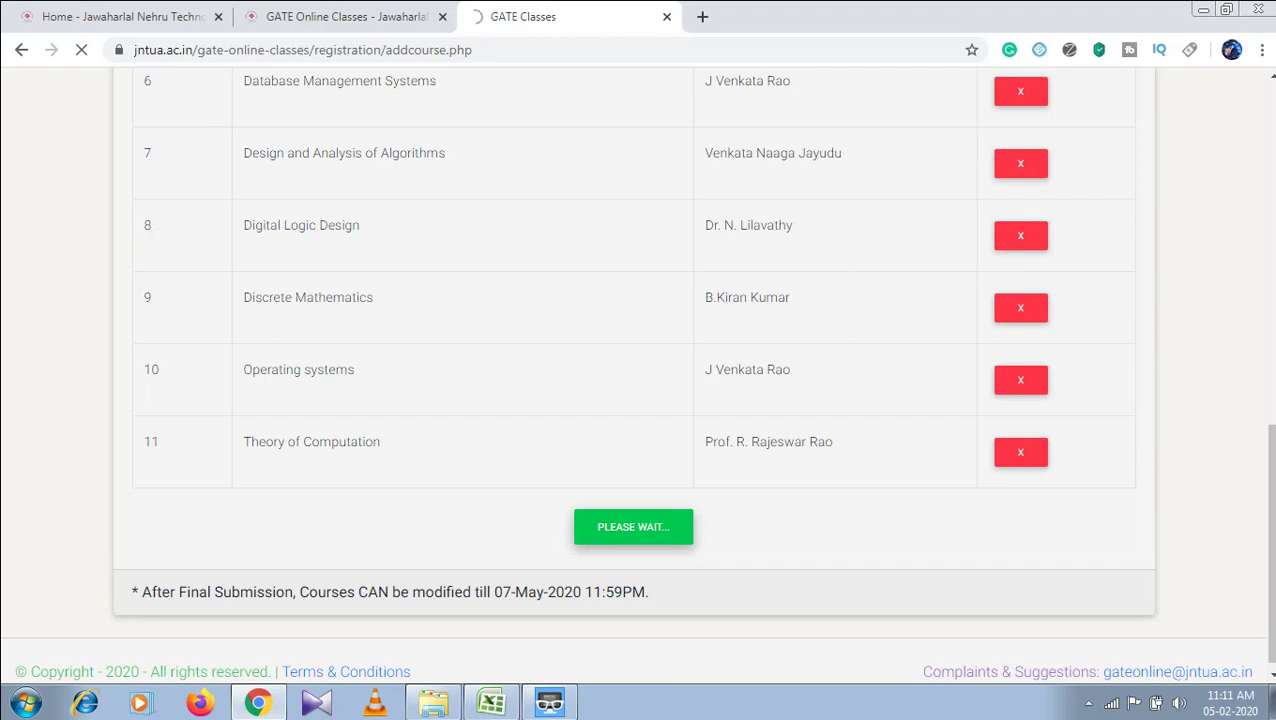
Minimize the browser and close the subjects and faculty details workbook
{"action": "left_click", "coordinate": [1203, 9]}
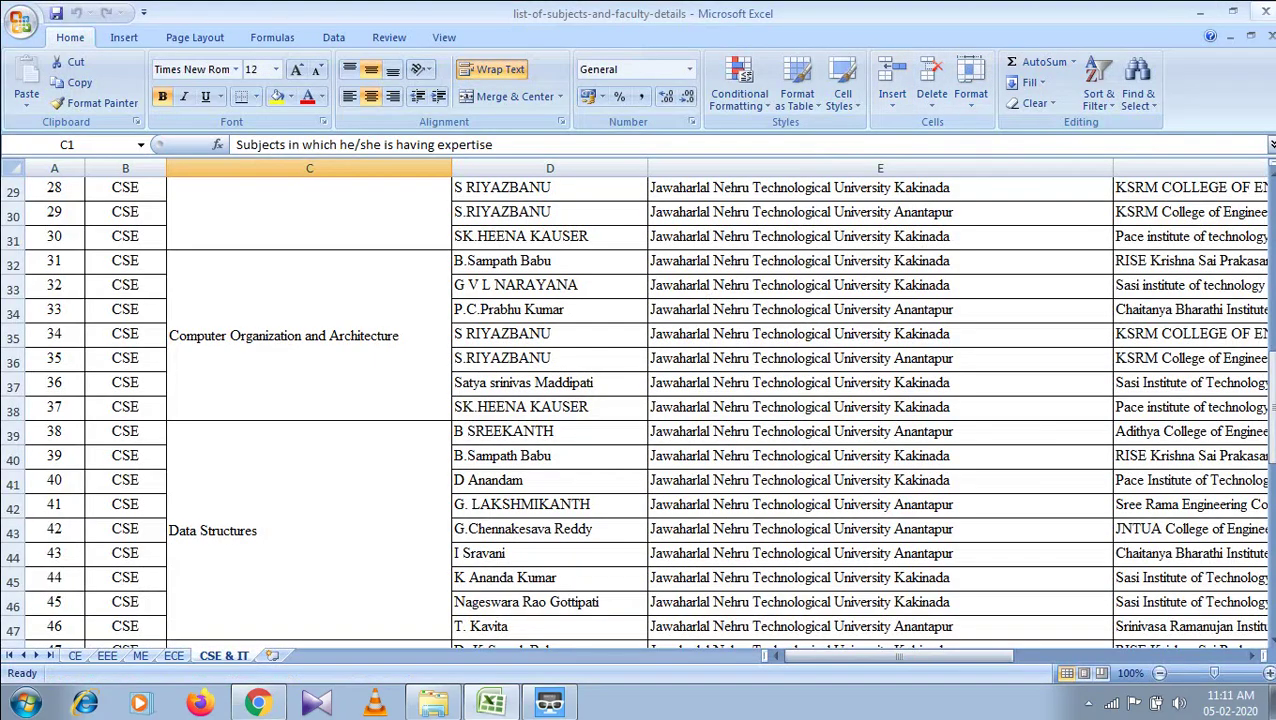
{"action": "left_click", "coordinate": [1262, 11]}
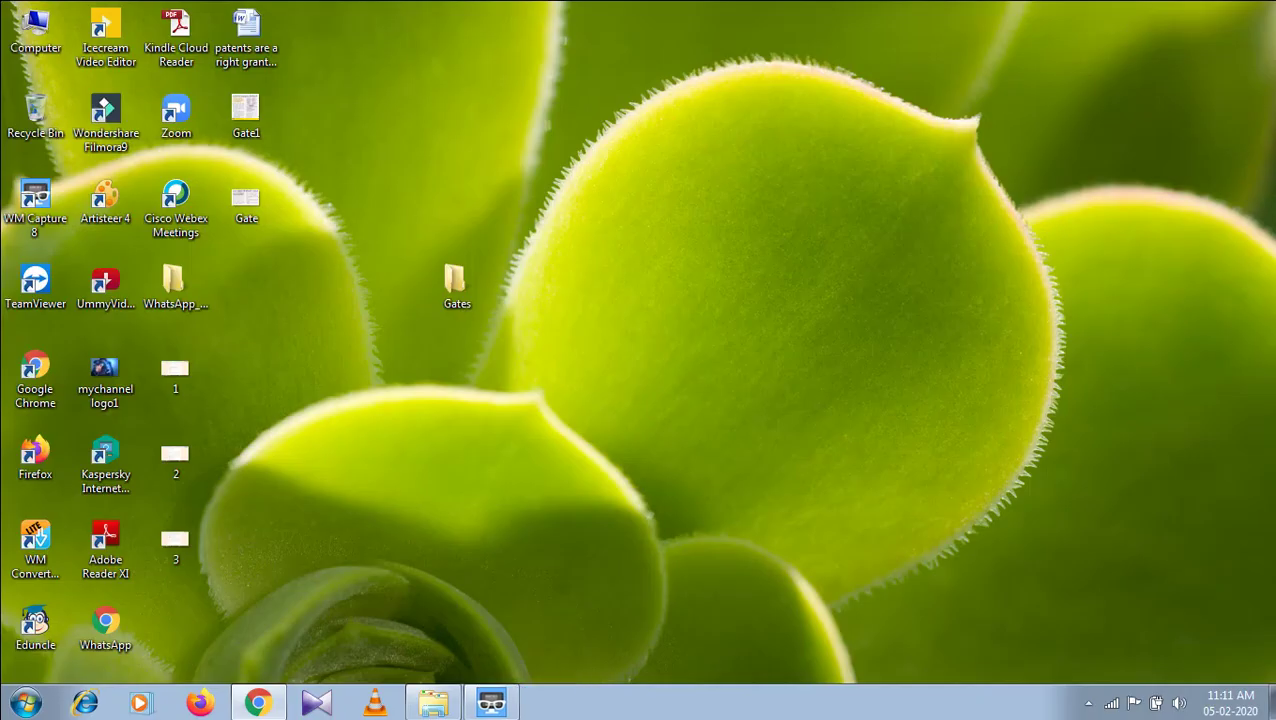
View the Gate and Gate1 news clipping images from the desktop, close the viewer and return to Chrome
{"action": "double_click", "coordinate": [246, 200]}
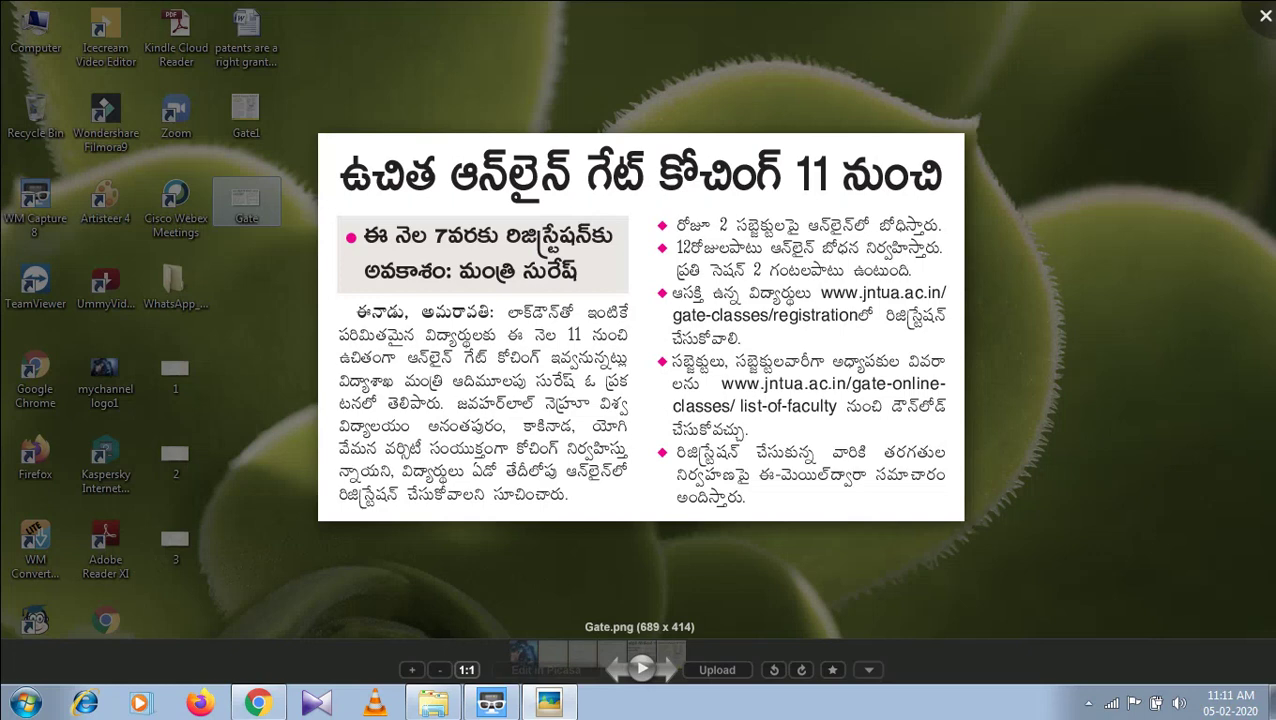
{"action": "key", "text": "Right"}
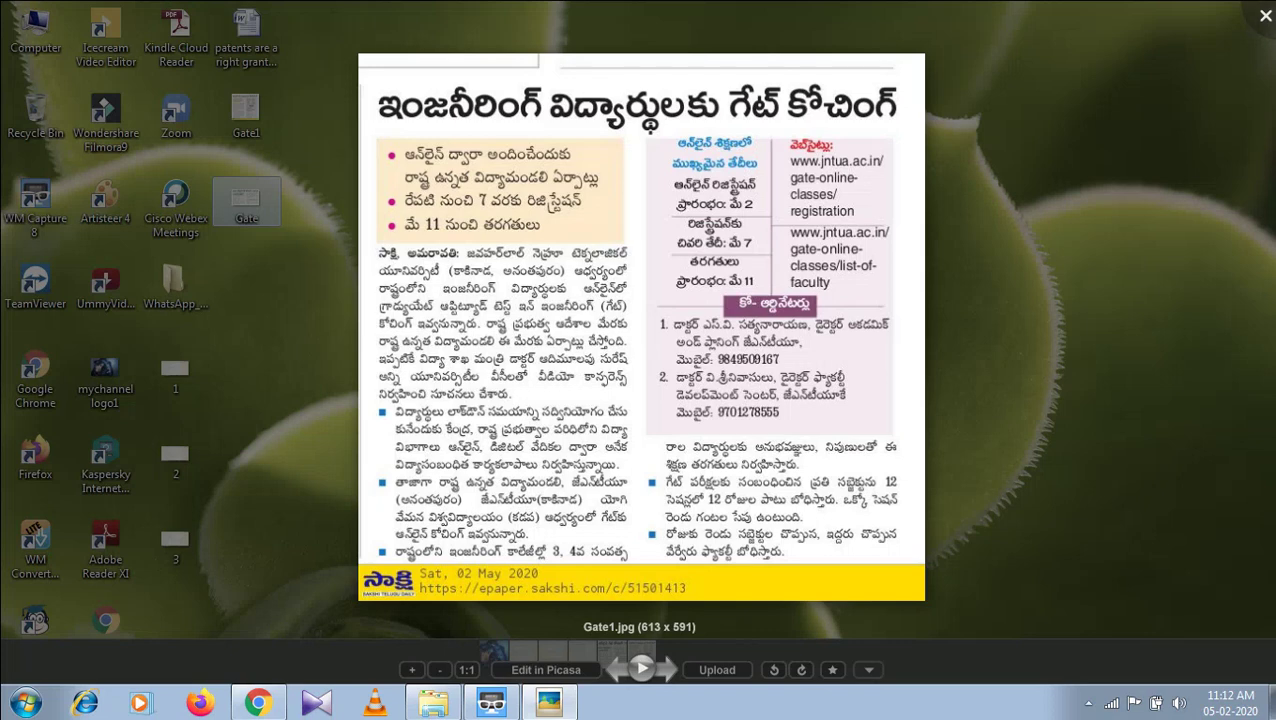
{"action": "left_click", "coordinate": [1265, 15]}
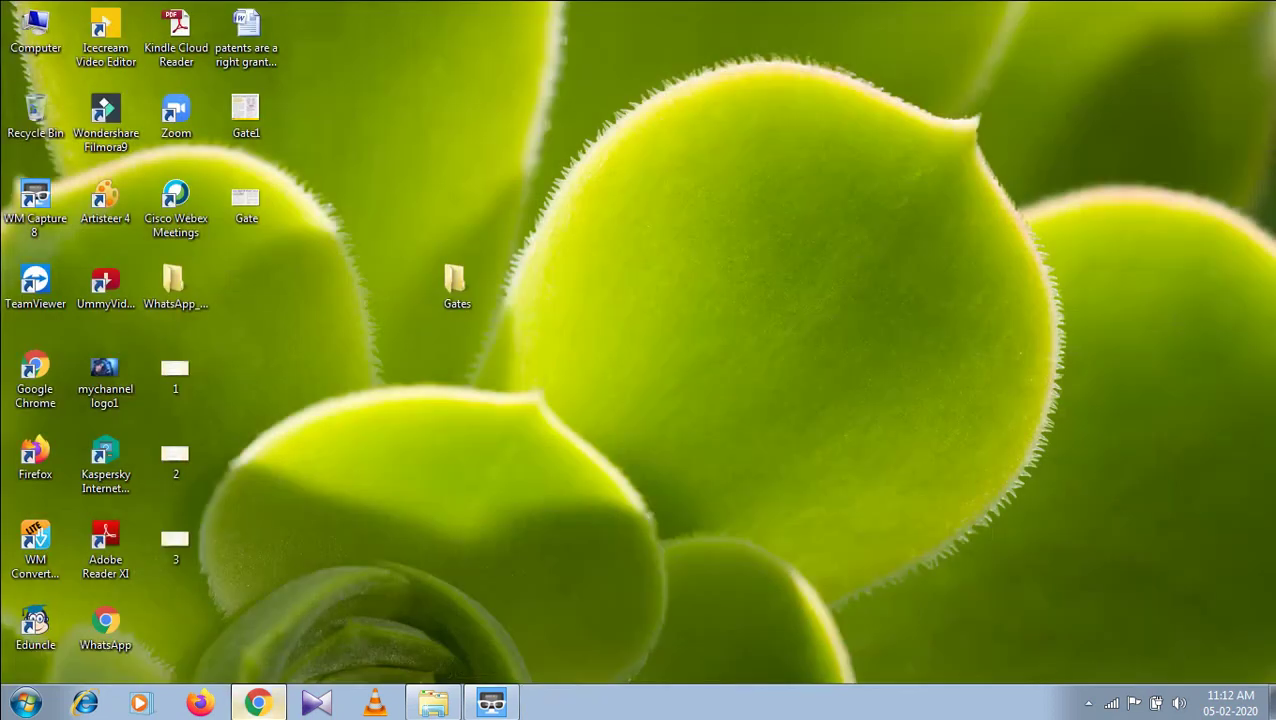
{"action": "left_click", "coordinate": [258, 703]}
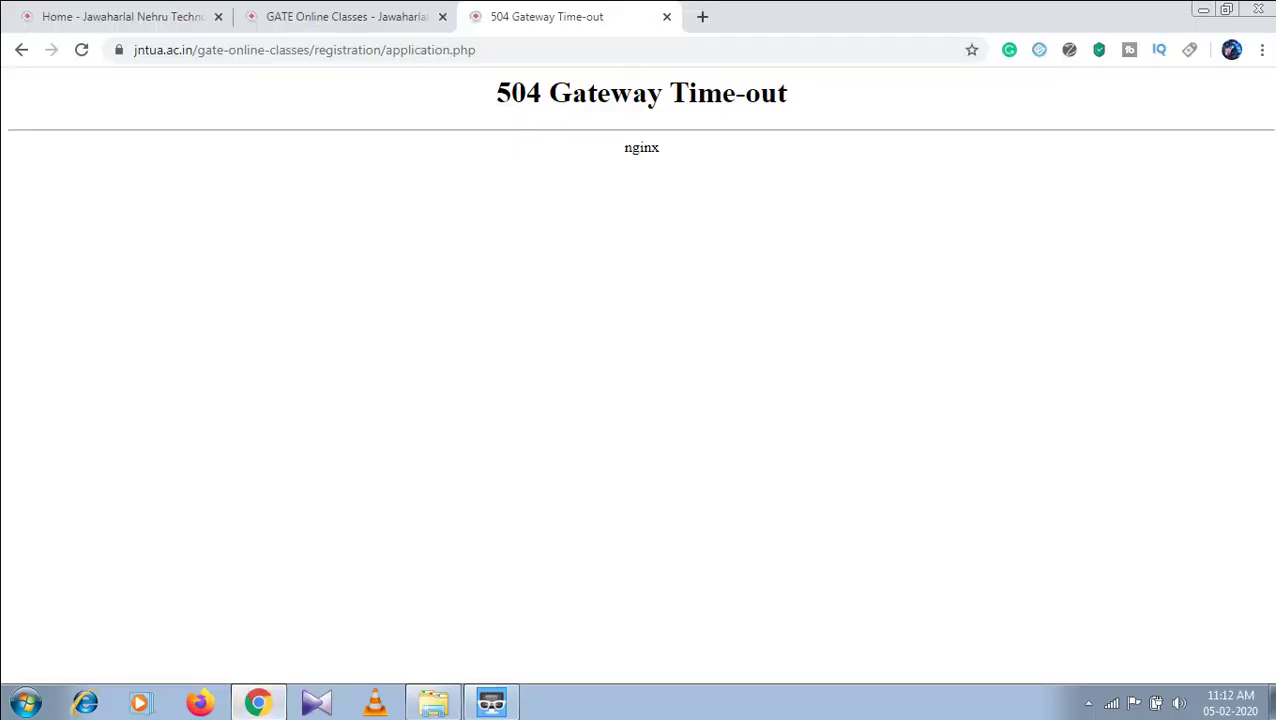